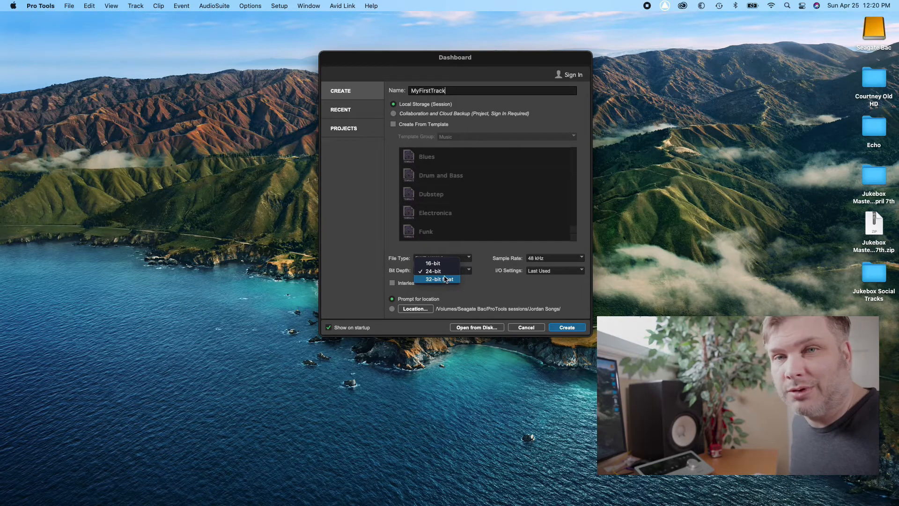
Create the 24-bit session MyFirstTrack on the Desktop and enlarge its Edit window to fill the screen
left_click(435, 272)
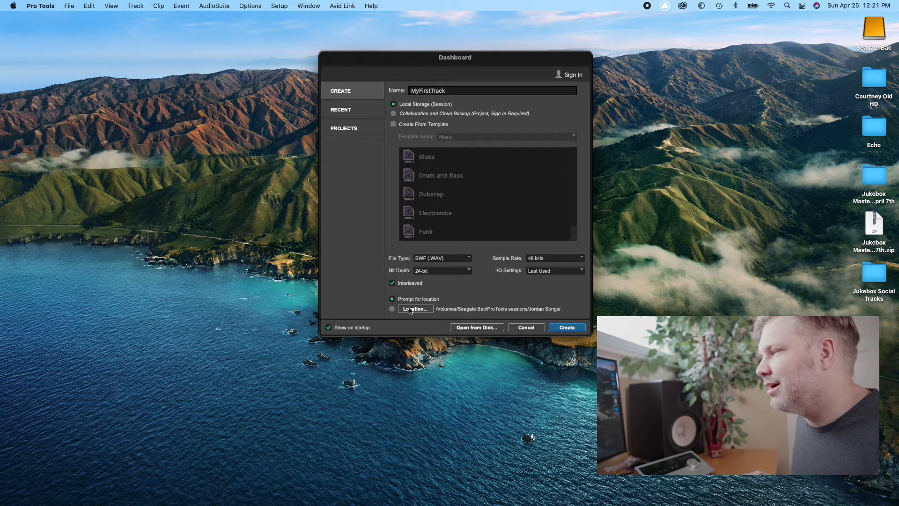
left_click(565, 328)
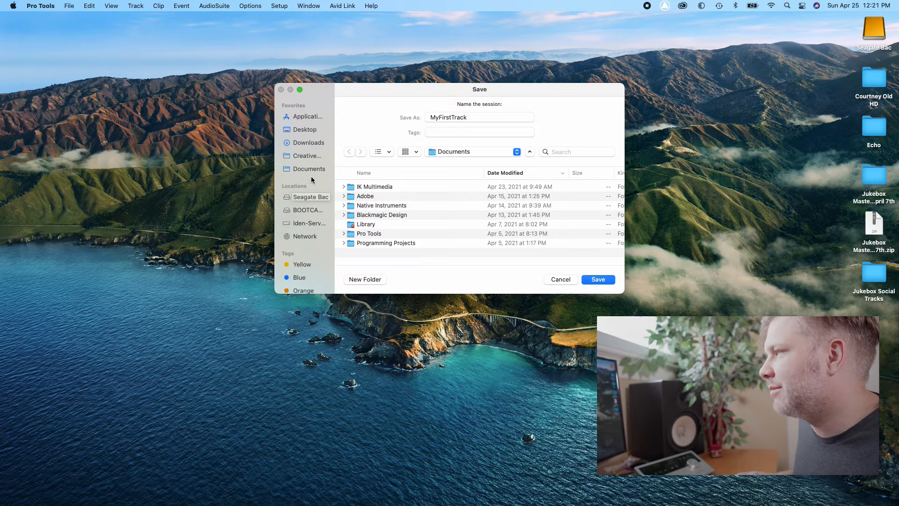
left_click(309, 130)
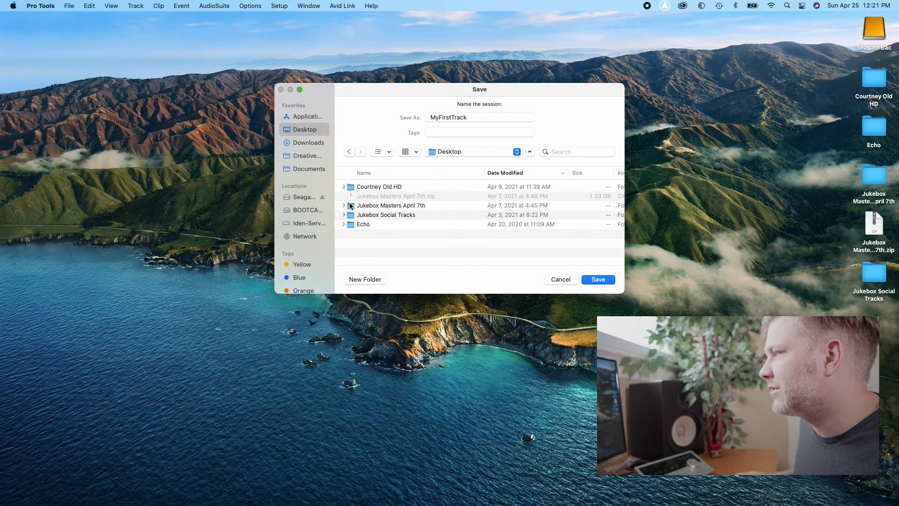
left_click(595, 280)
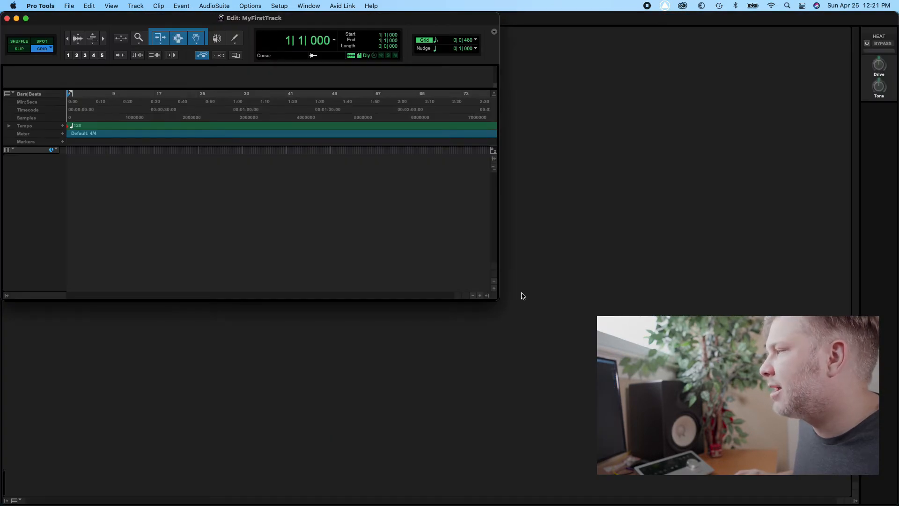
left_click_drag(494, 299, 896, 505)
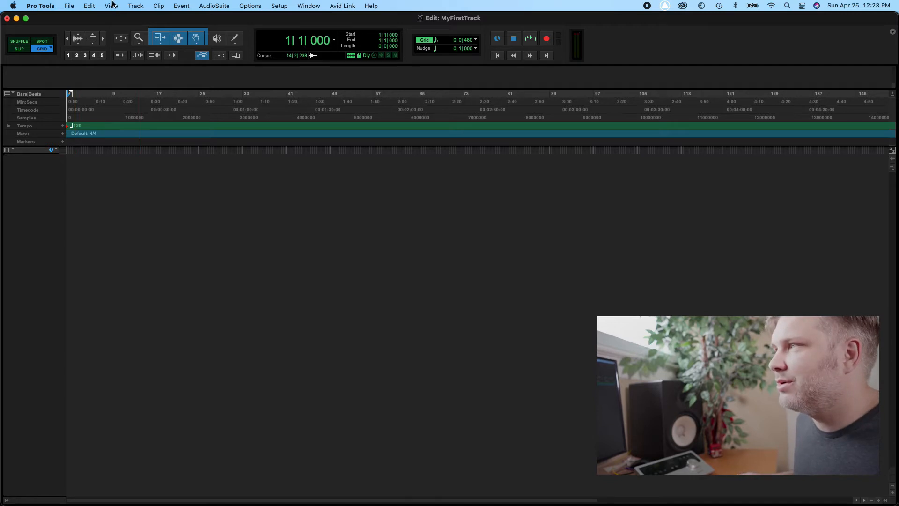
left_click(131, 7)
left_click(128, 19)
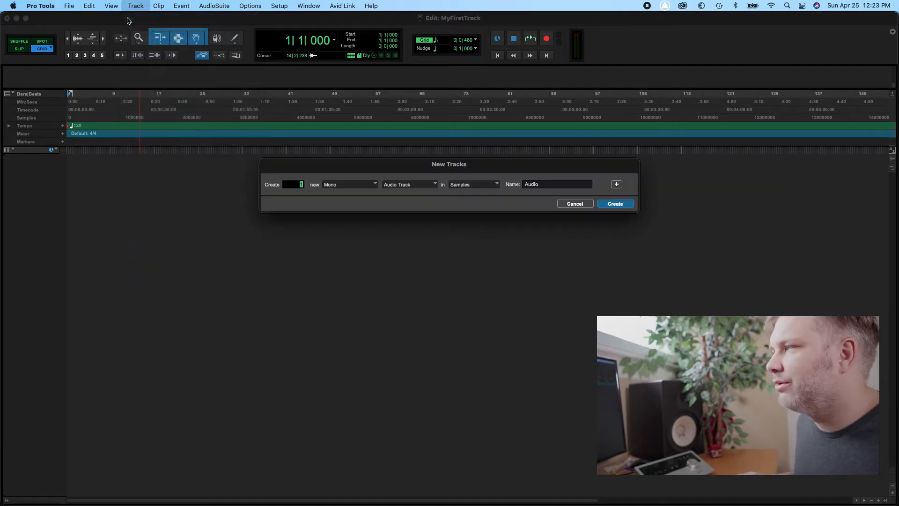
left_click(570, 205)
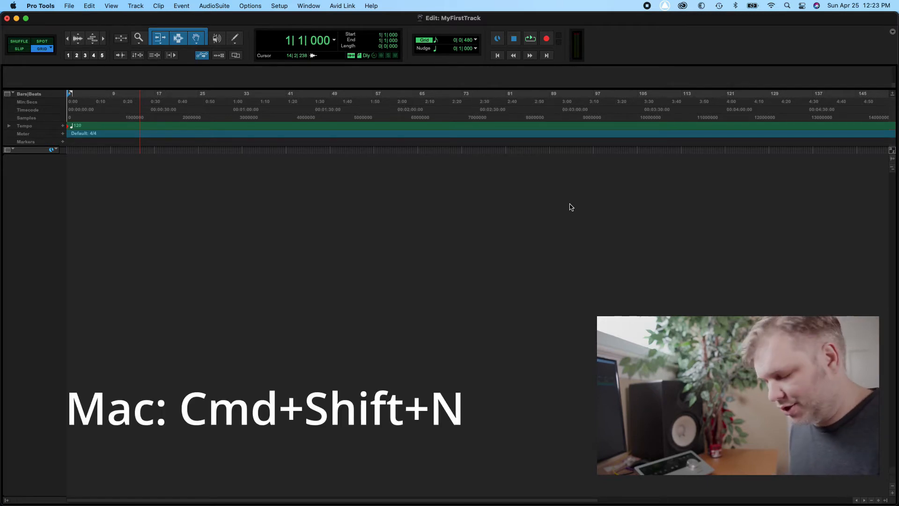
Start a new-tracks setup with 3 mono audio tracks in Samples
key("super+shift+n")
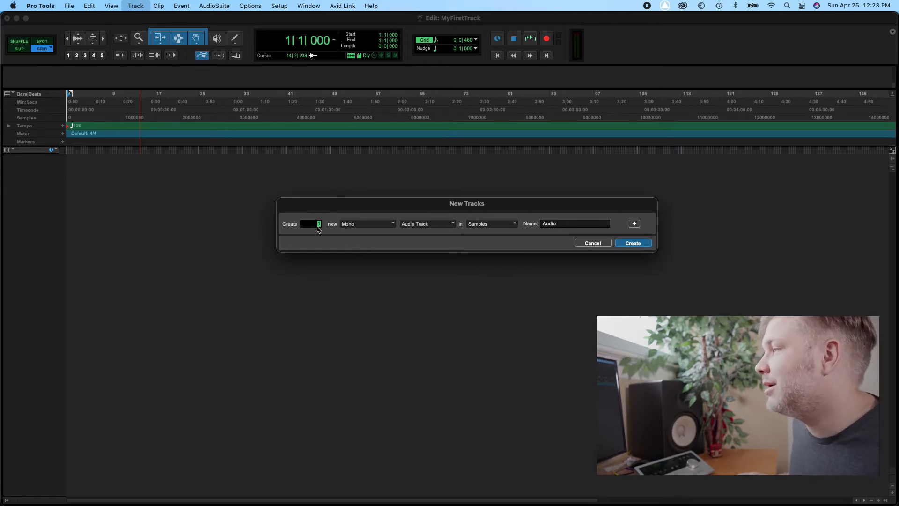
type("3")
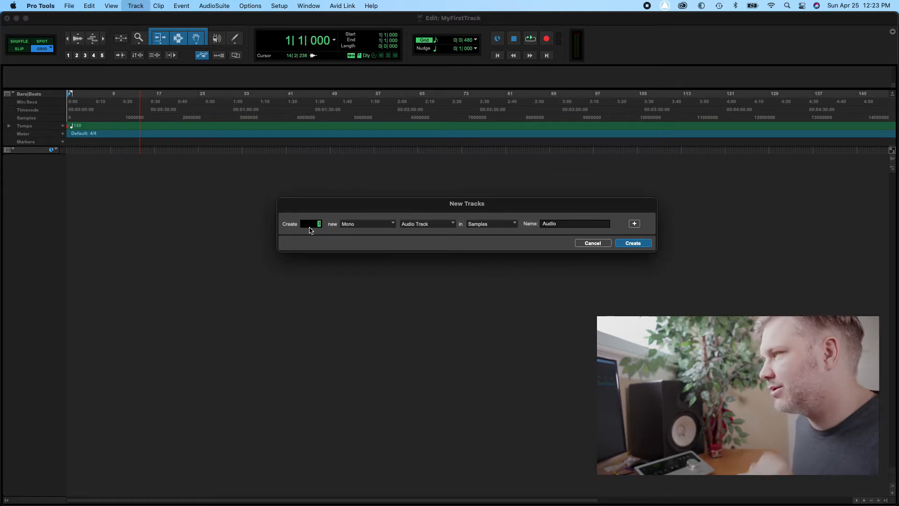
left_click(359, 226)
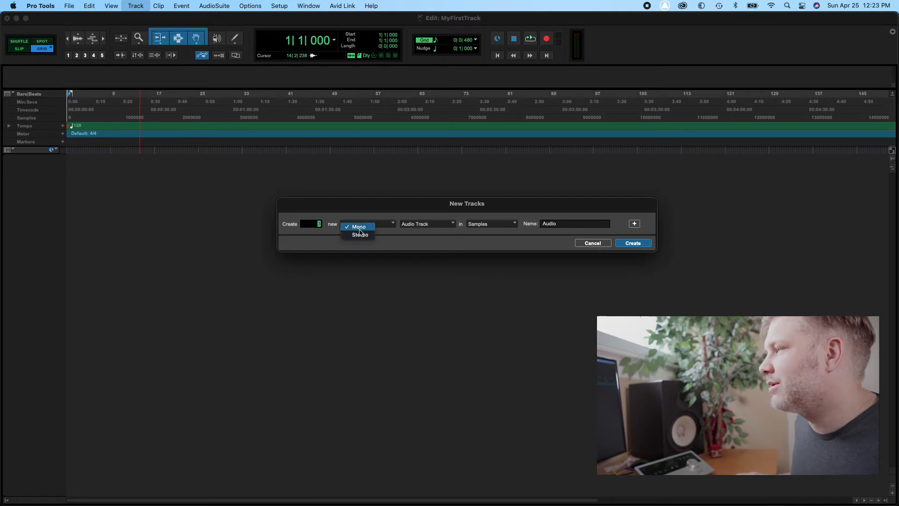
left_click(360, 226)
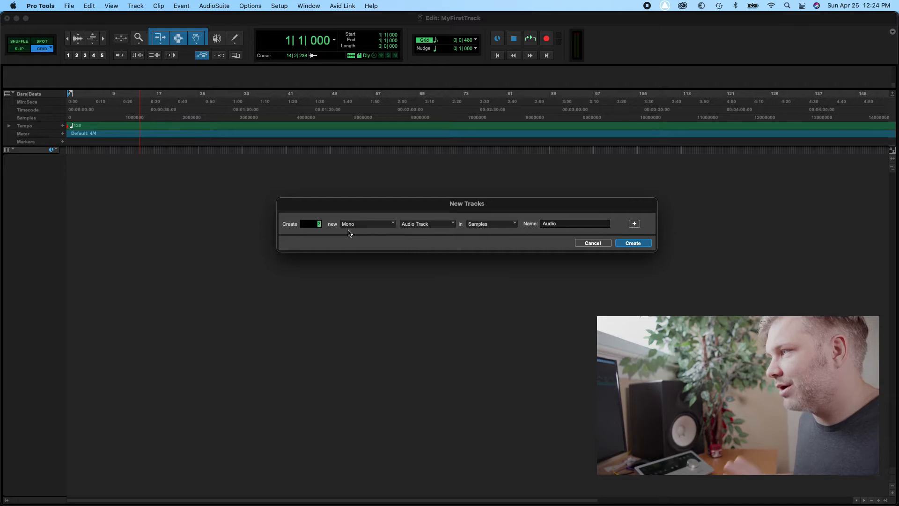
left_click(428, 224)
left_click(417, 228)
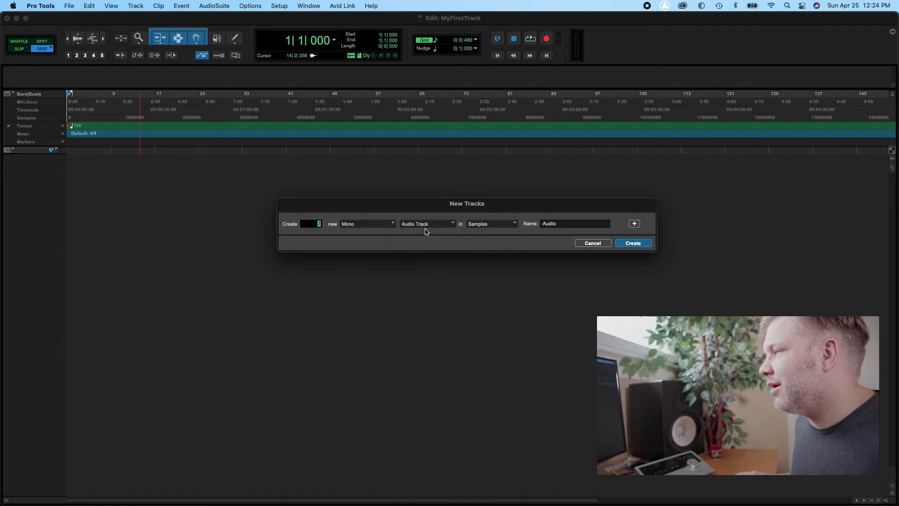
left_click(453, 225)
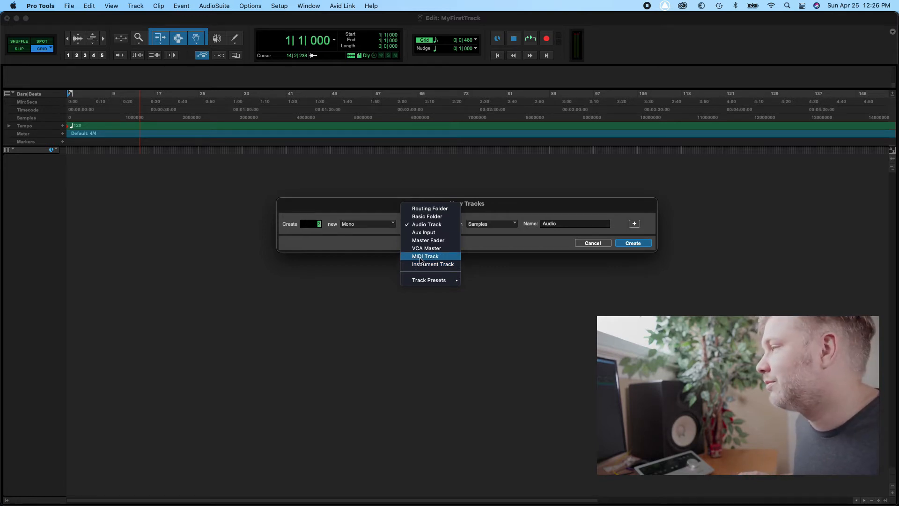
left_click(449, 226)
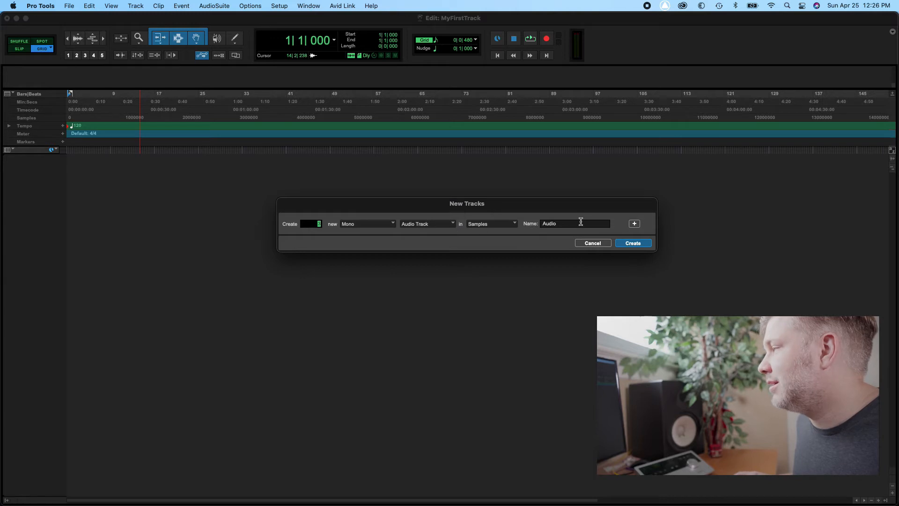
left_click(515, 225)
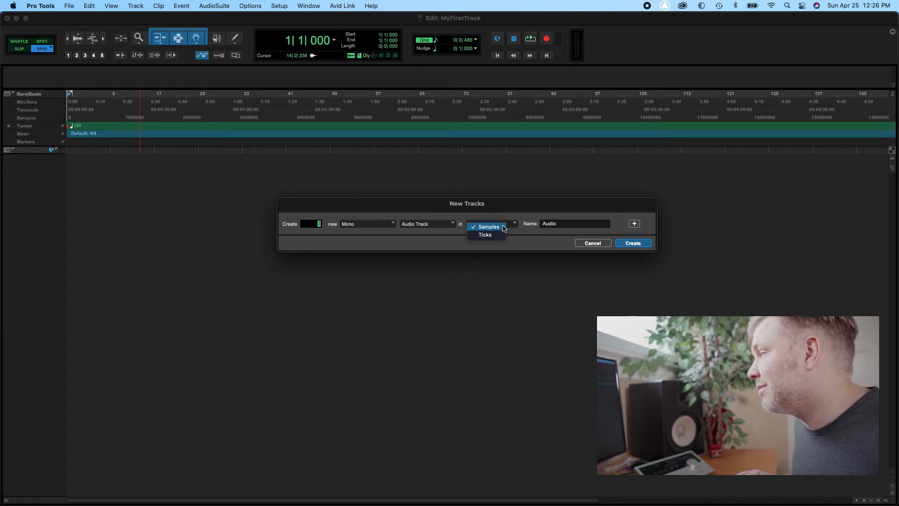
left_click(489, 228)
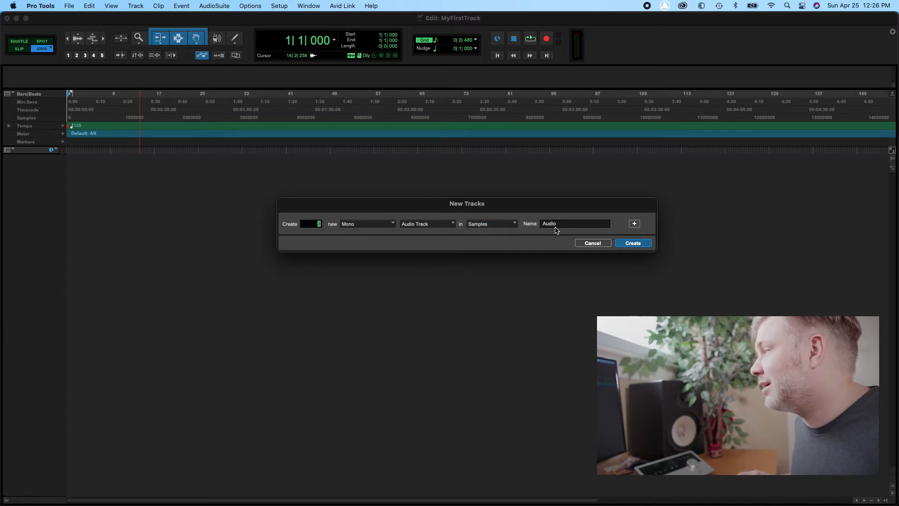
Add a second entry to the new-tracks setup for 2 stereo Aux Input tracks
left_click(634, 225)
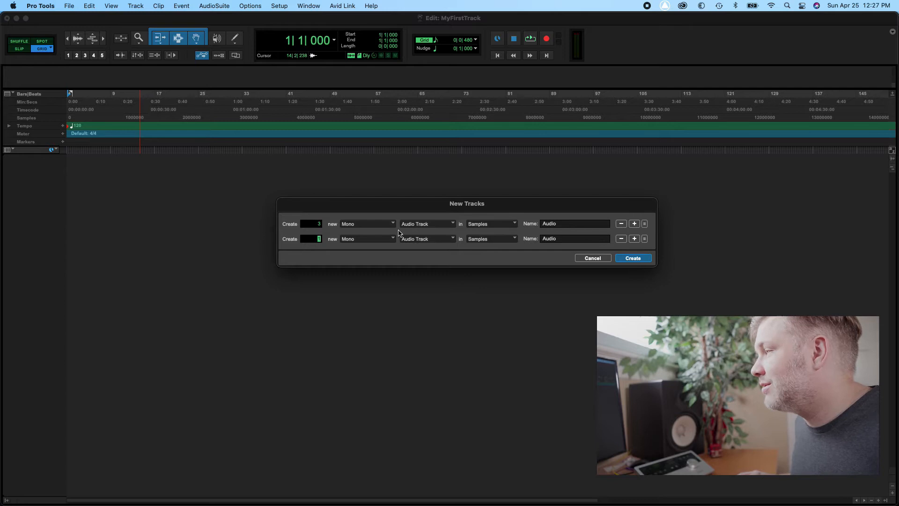
left_click(377, 240)
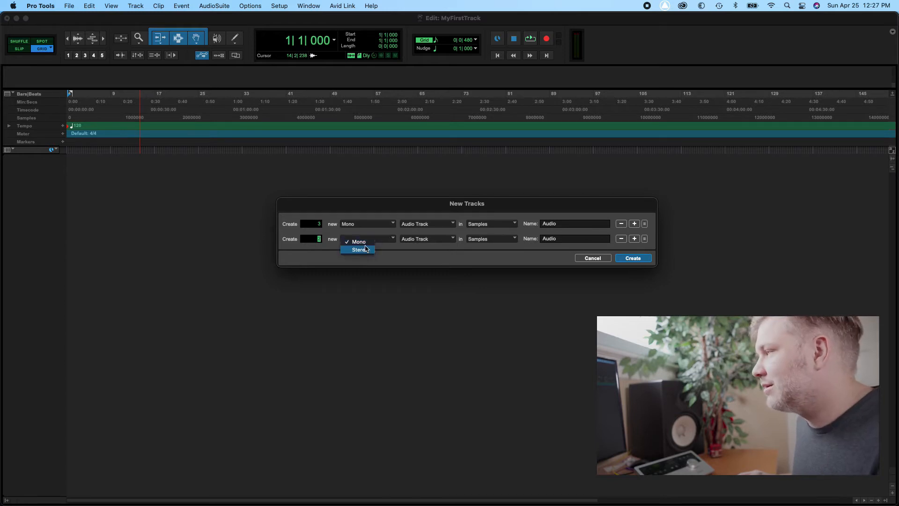
left_click(363, 250)
left_click(421, 240)
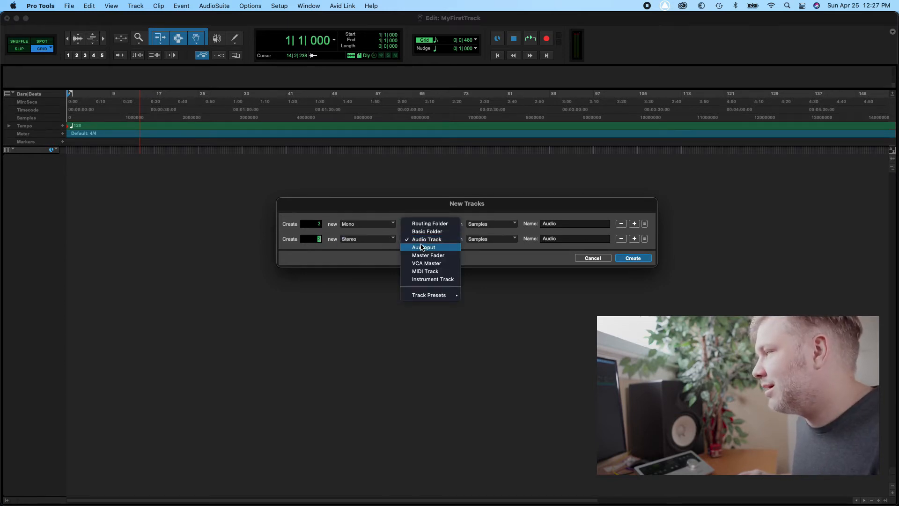
left_click(421, 248)
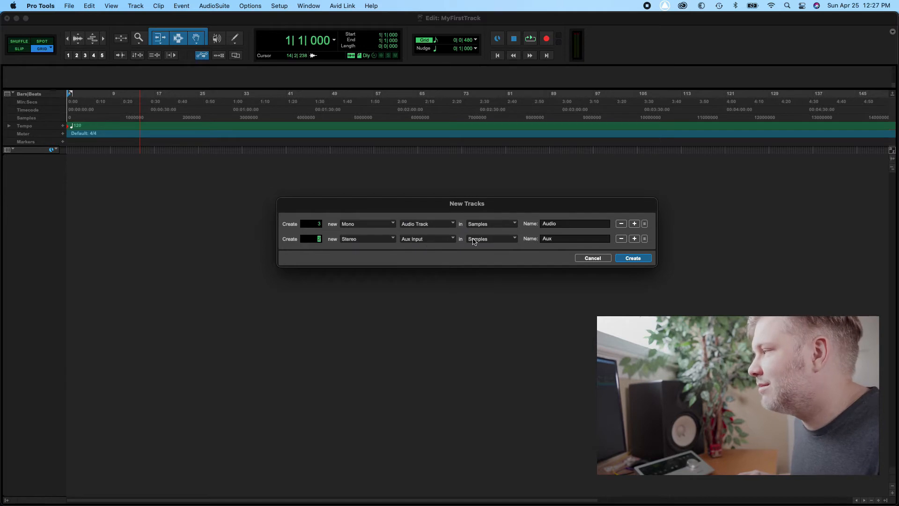
Add a third entry to the new-tracks setup for one stereo Master Fader
left_click(634, 239)
left_click(619, 256)
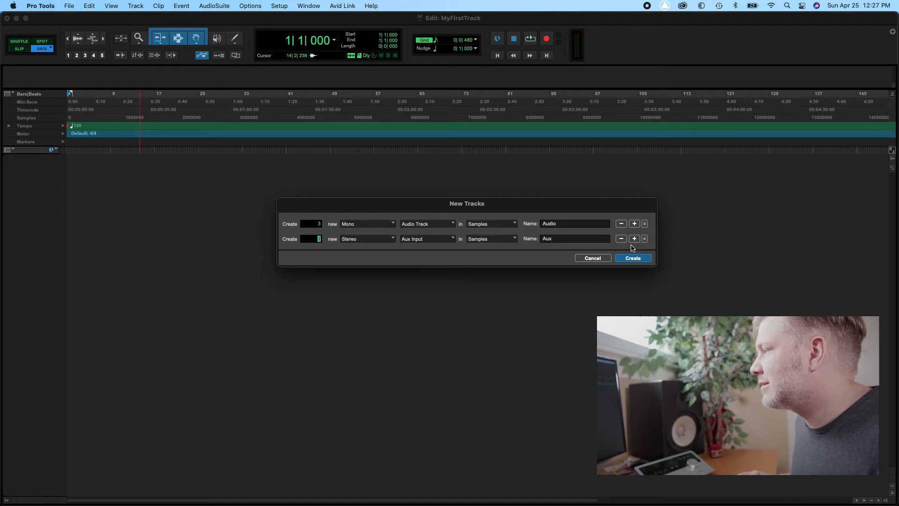
left_click(634, 239)
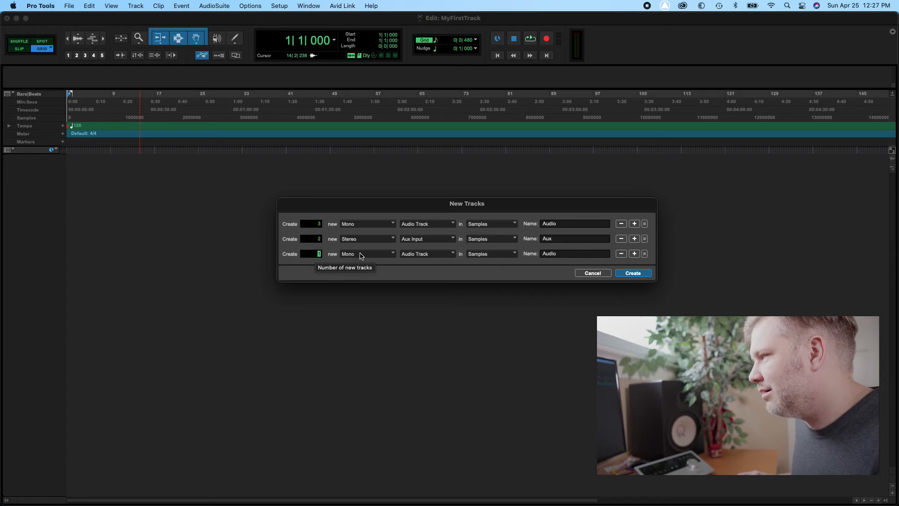
left_click(388, 256)
left_click(370, 262)
left_click(422, 254)
left_click(412, 271)
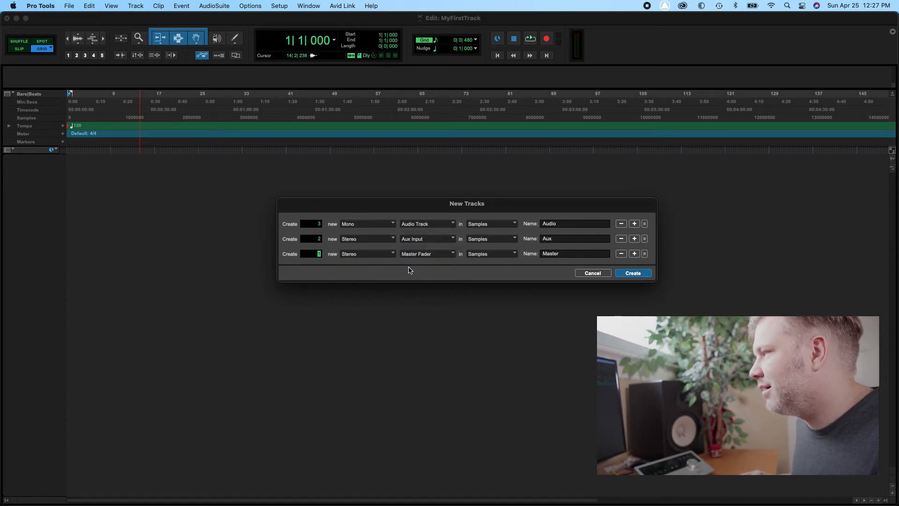
Add a fourth entry for one stereo Instrument Track and create all the configured tracks
left_click(635, 256)
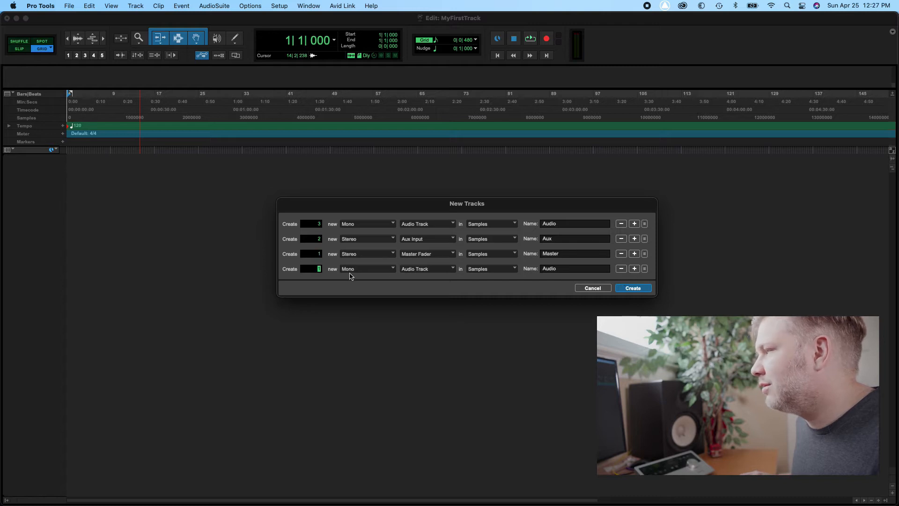
left_click(360, 272)
left_click(361, 279)
left_click(408, 269)
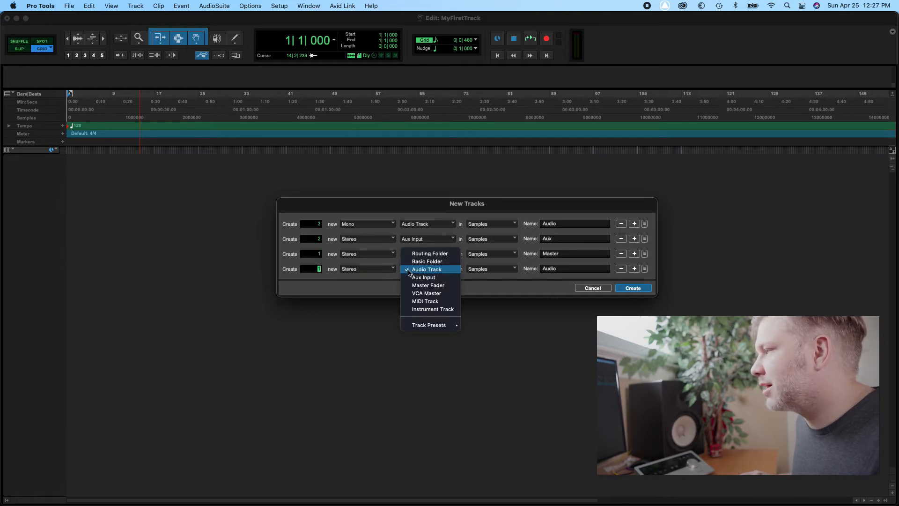
left_click(412, 307)
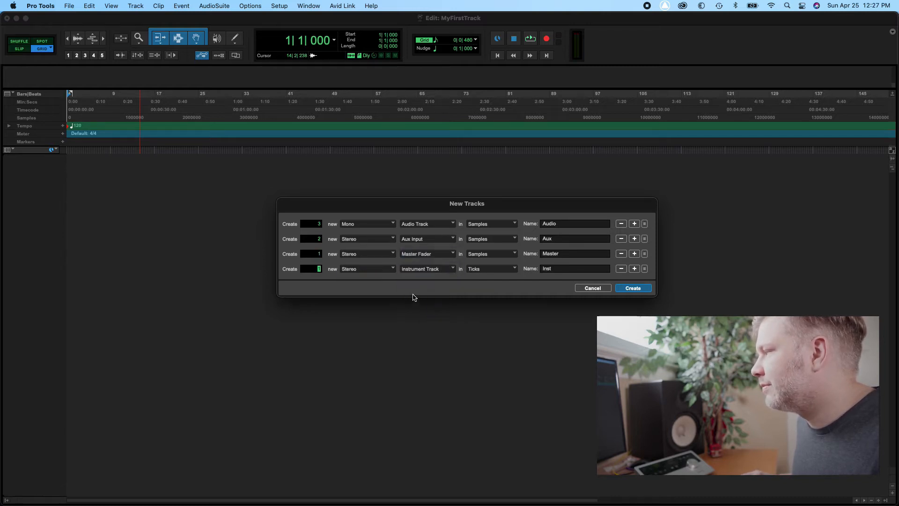
left_click(630, 289)
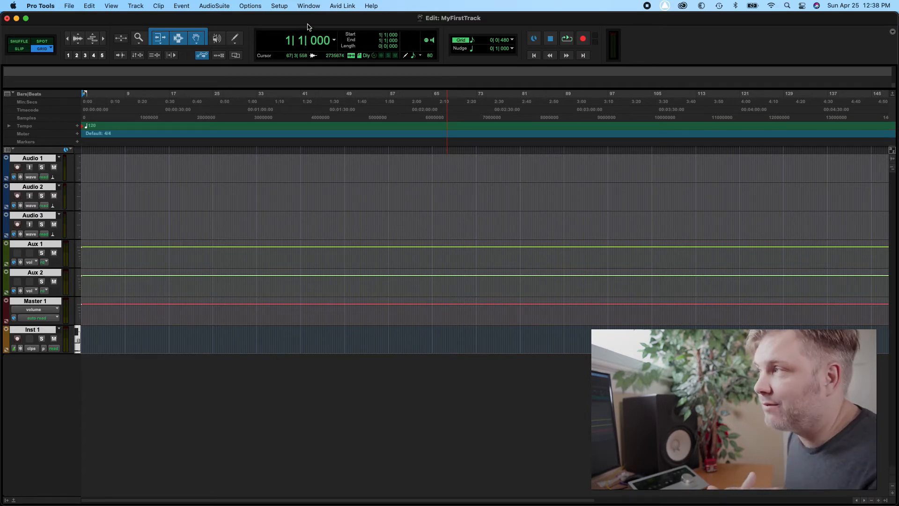
View the session's Mix window and toggle between the Mix and Edit windows, ending on the Edit window
left_click(307, 5)
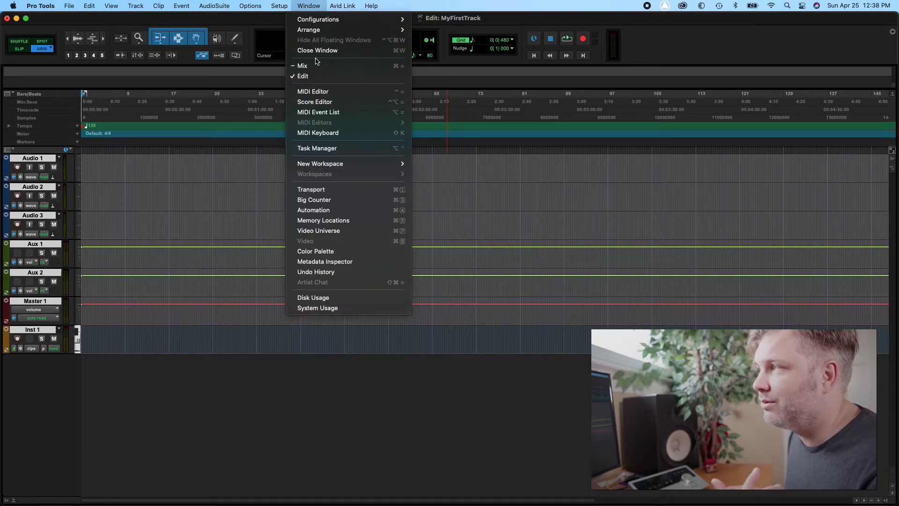
left_click(306, 67)
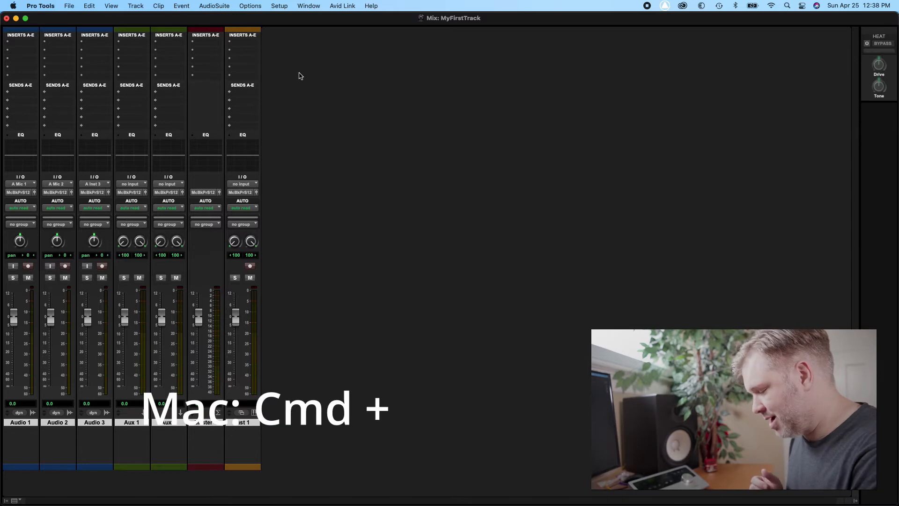
key("super+equal")
key("super+equal")
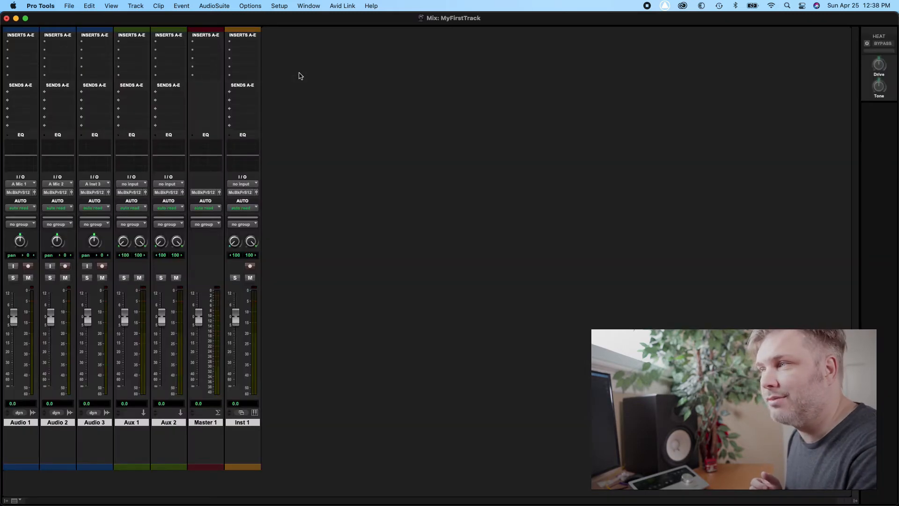
key("super+equal")
key("super+equal")
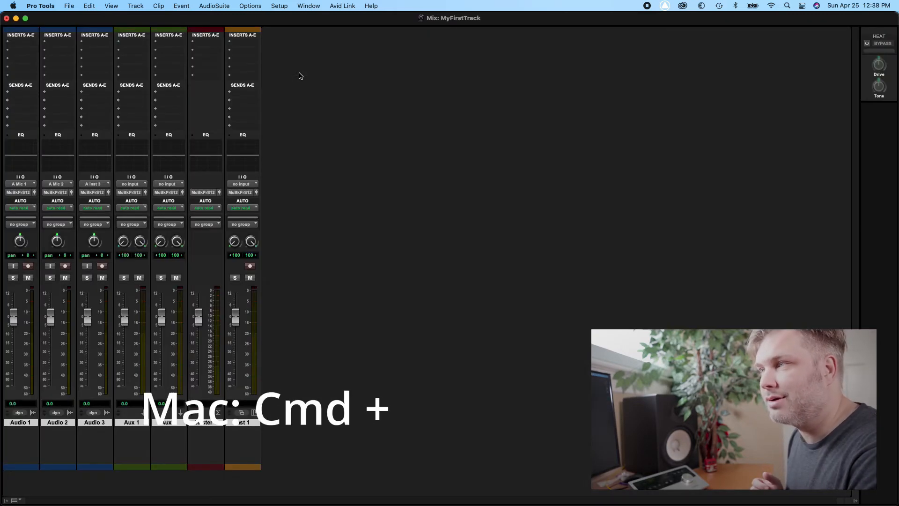
key("super+equal")
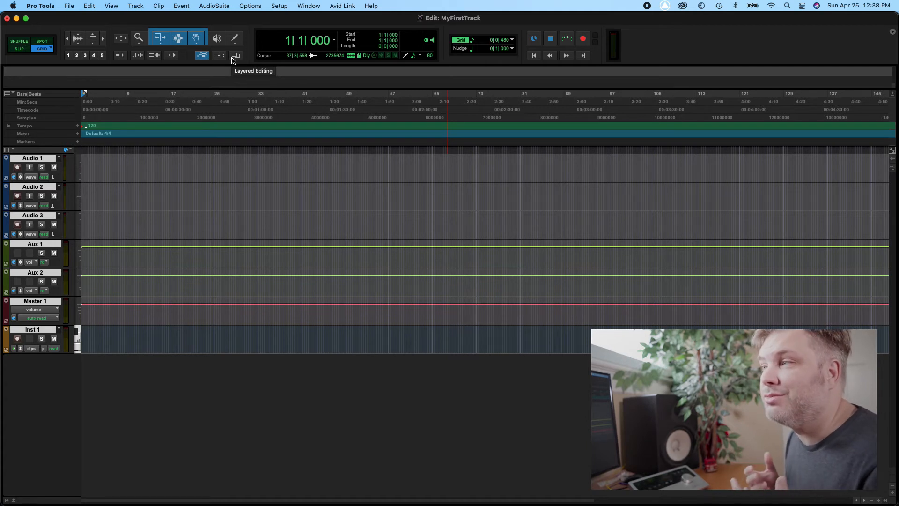
Try the Slip, Shuffle and Spot edit modes, and return to Grid mode
left_click(17, 49)
left_click(18, 42)
left_click(39, 42)
left_click(19, 49)
left_click(41, 50)
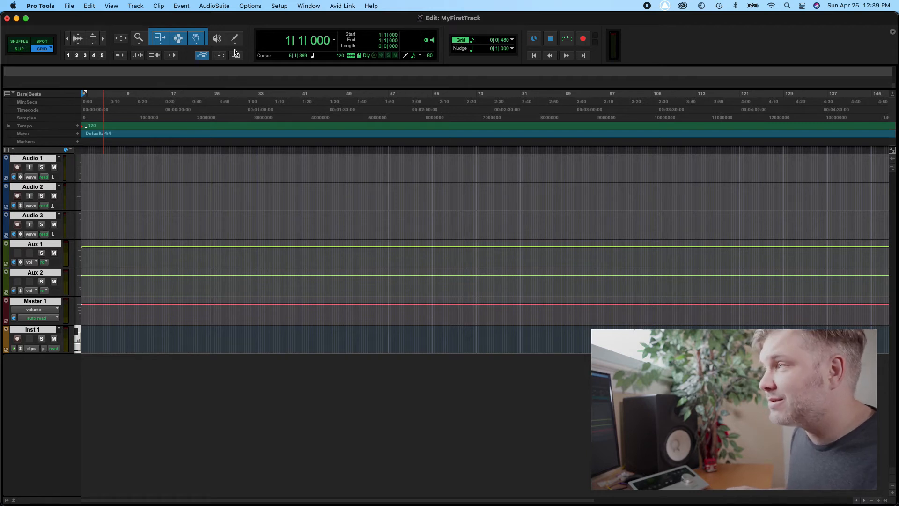
Switch from the combined Smart Tool to the Trim, Selector and Grabber tools individually, ending with the Grabber active
left_click(166, 39)
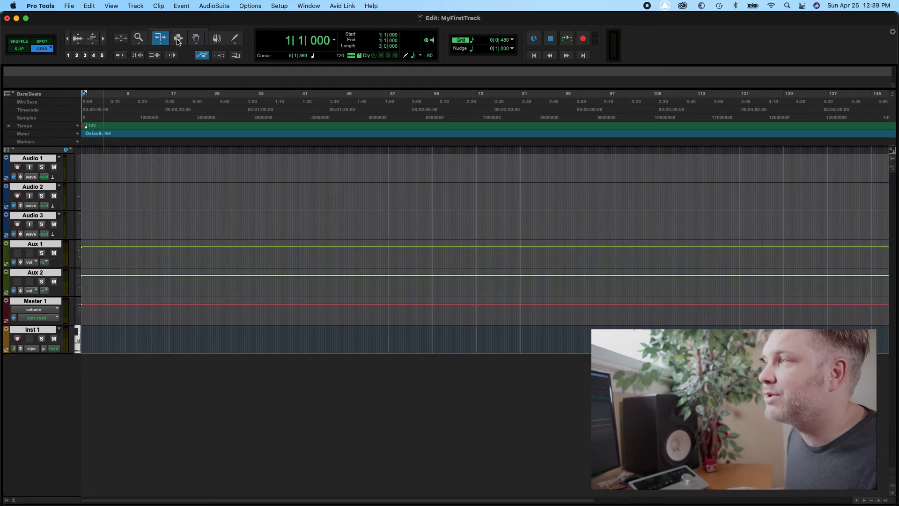
left_click(179, 40)
left_click(197, 39)
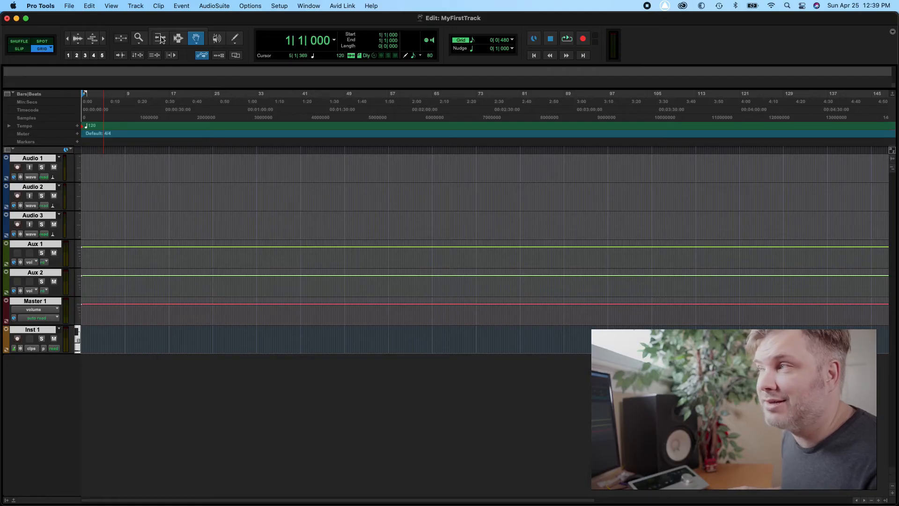
Switch through the Trim, Selector and Grabber tools one at a time
left_click(161, 38)
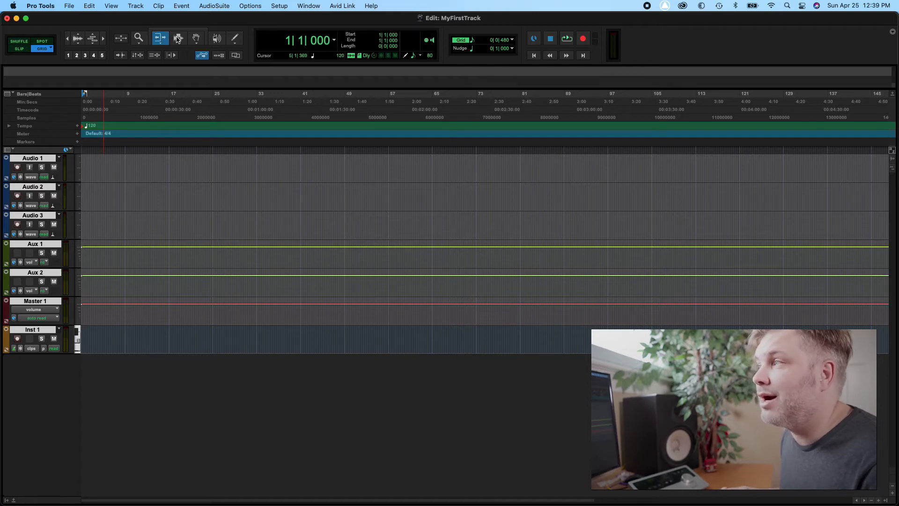
left_click(178, 39)
left_click(197, 40)
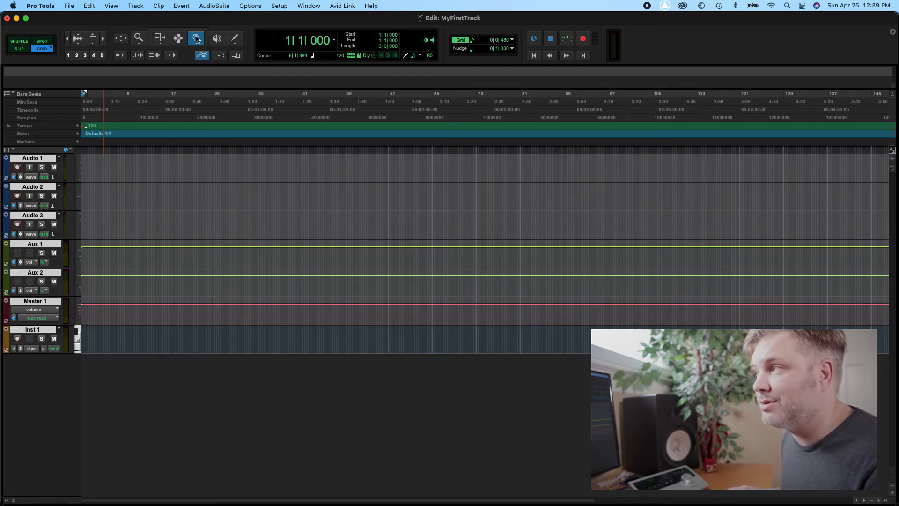
Combine the edit tools into the Smart Tool, try a short range selection on Audio 1, and place the edit cursor just after bar 9
left_click(165, 32)
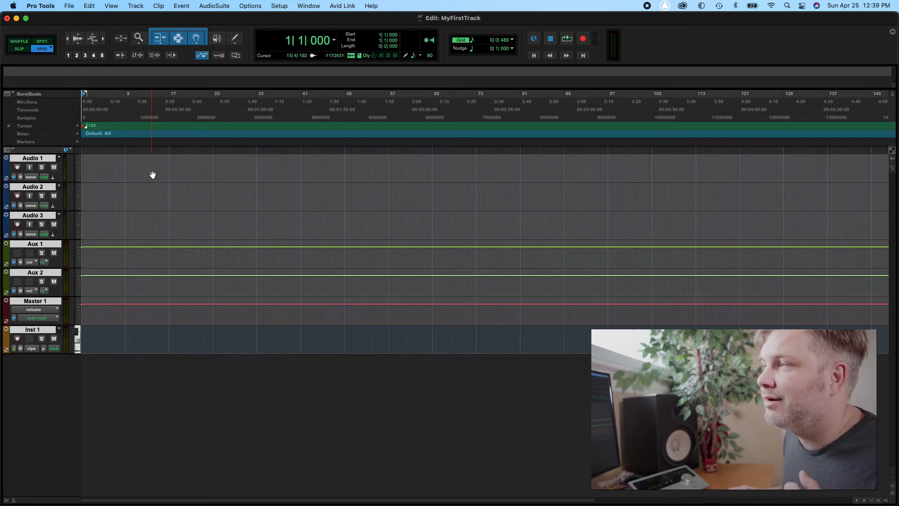
left_click_drag(148, 161, 157, 161)
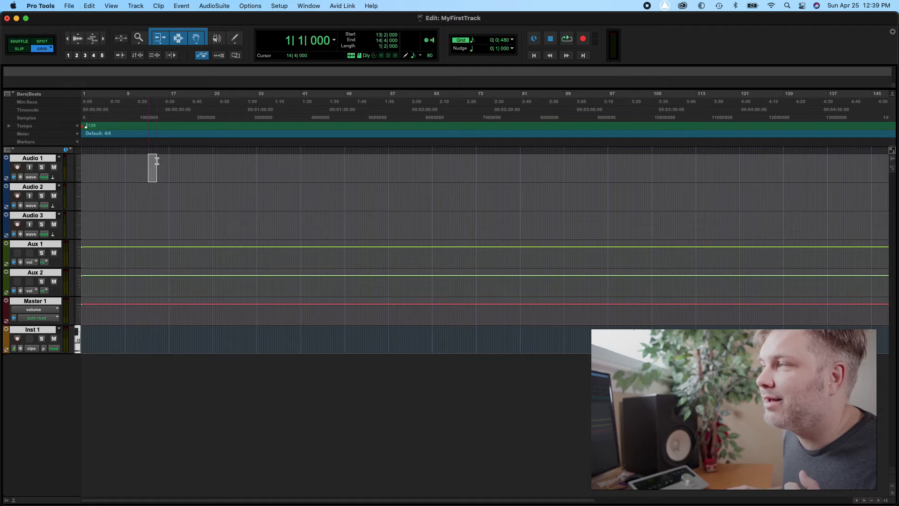
left_click(130, 161)
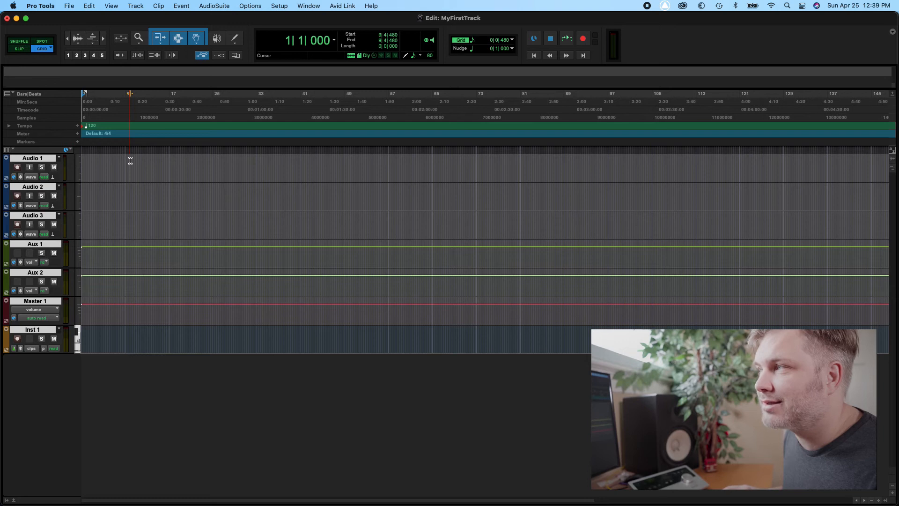
Activate the Scrubber and then the Pencil tool, and view the time format options of the main counter
left_click(216, 42)
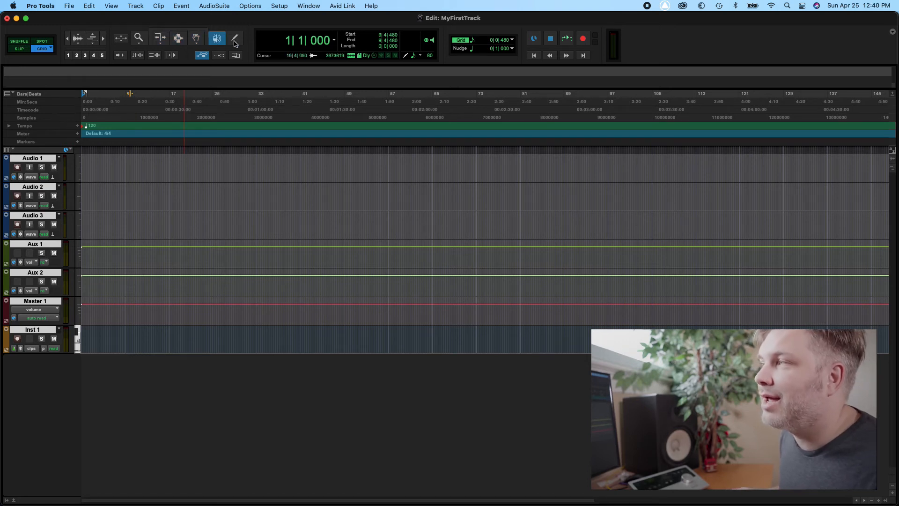
left_click(235, 40)
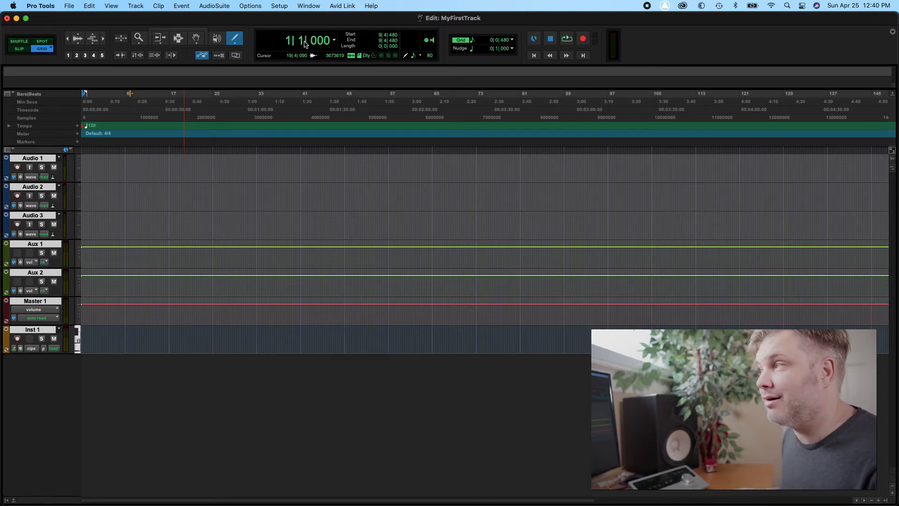
left_click(335, 44)
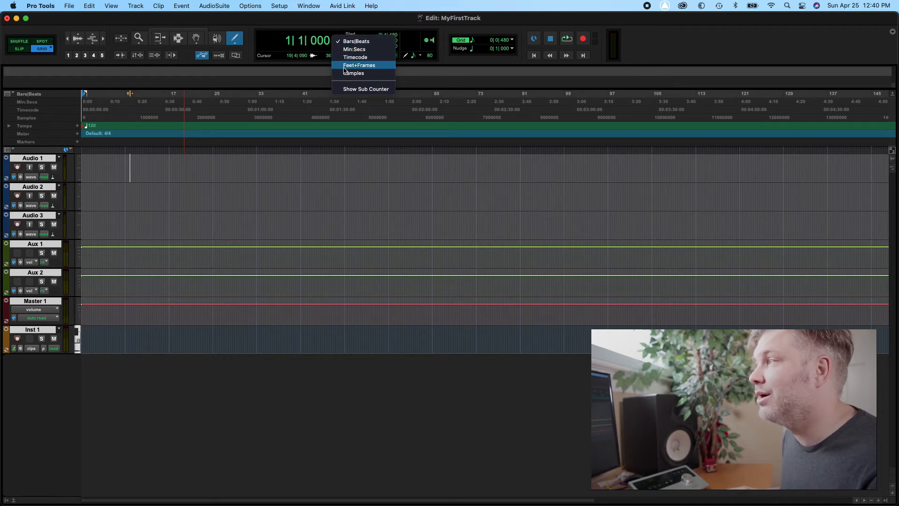
left_click(462, 46)
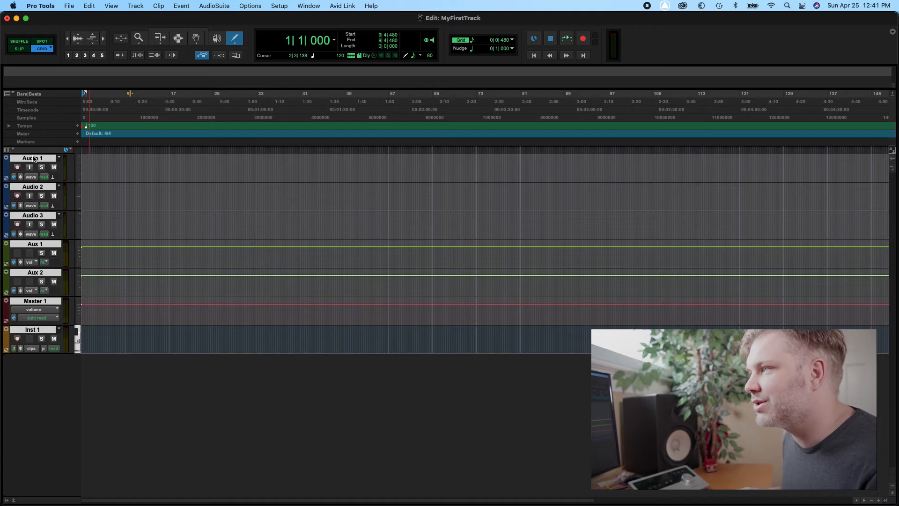
Enlarge the Audio 1 track's height and rename the track Guitar
left_click_drag(35, 181, 30, 235)
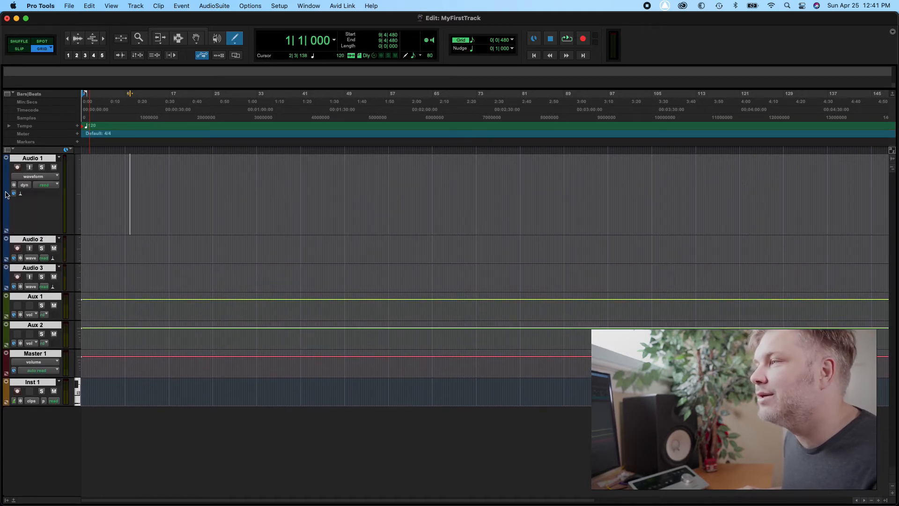
double_click(32, 159)
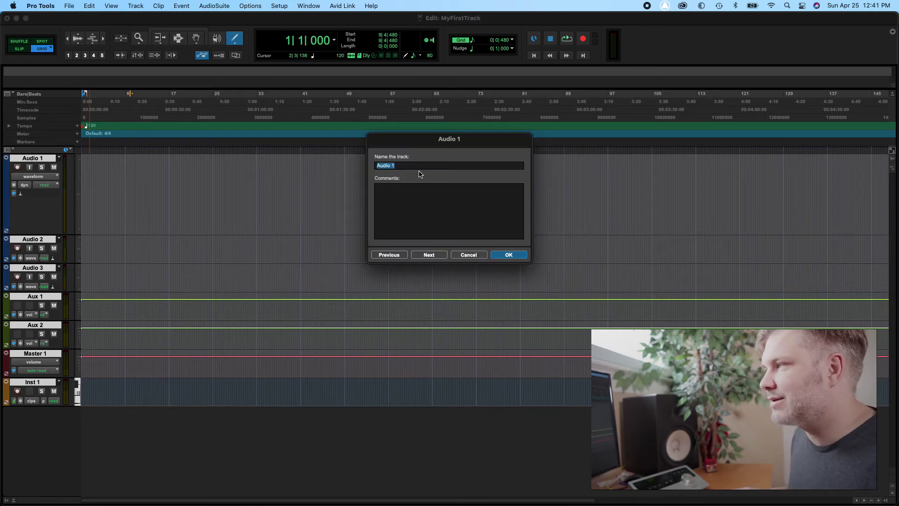
type("Guitar")
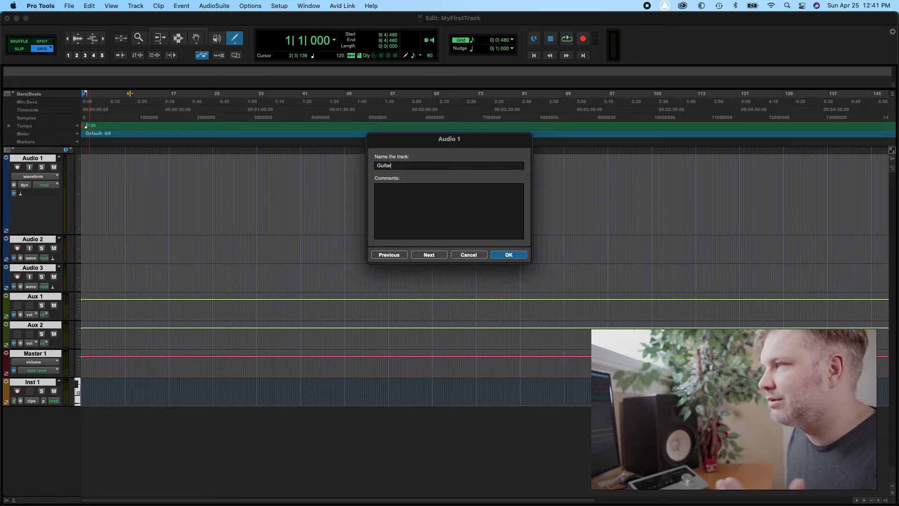
key("Return")
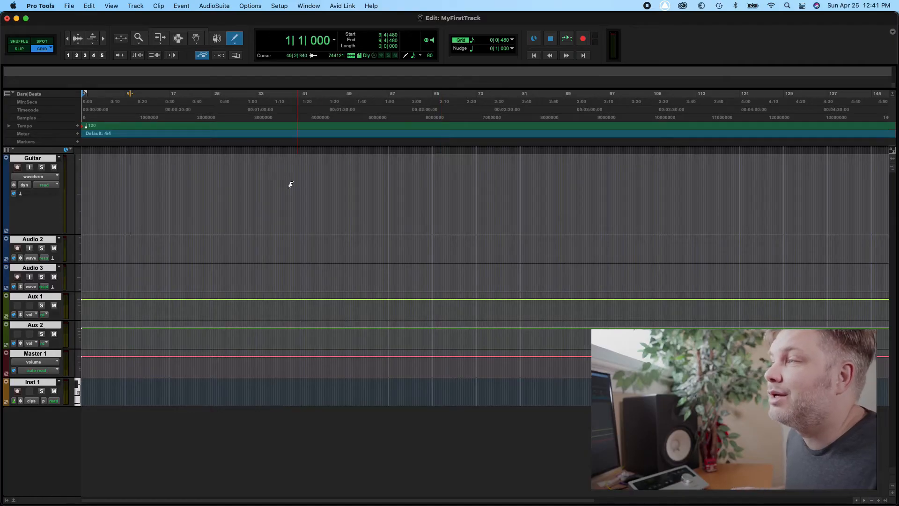
Try the Guitar track's input monitoring, and switch its track view to blocks and back to waveform
left_click(28, 168)
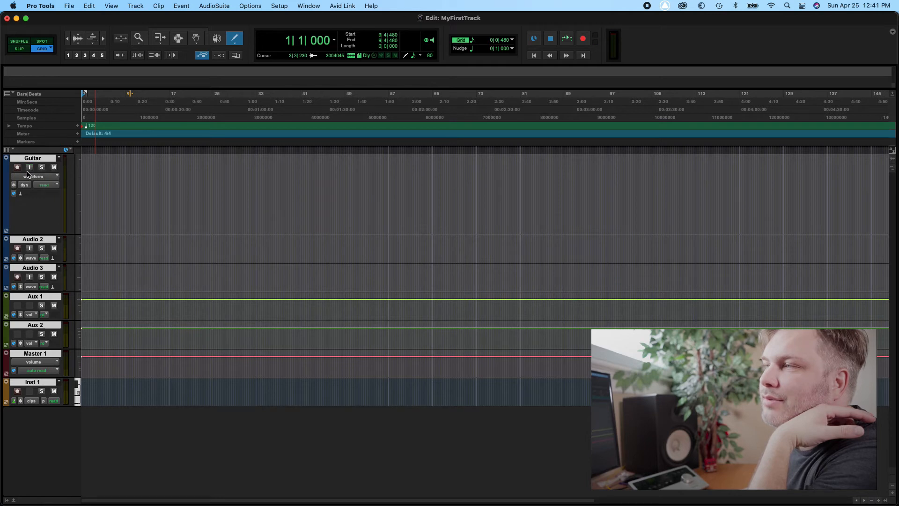
left_click(29, 168)
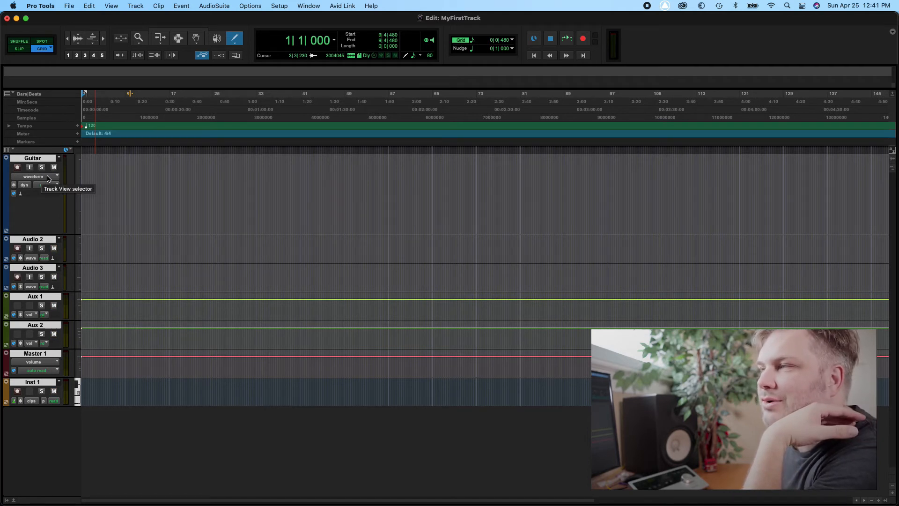
left_click(49, 179)
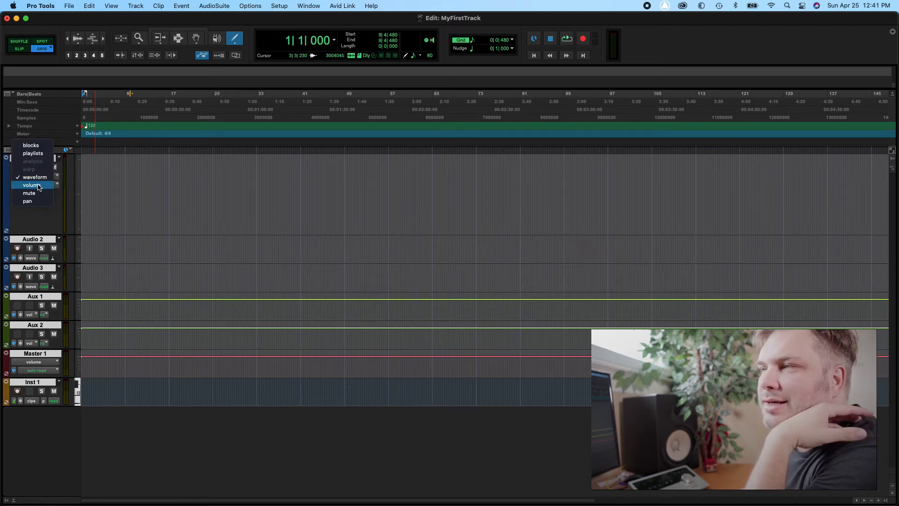
left_click(33, 146)
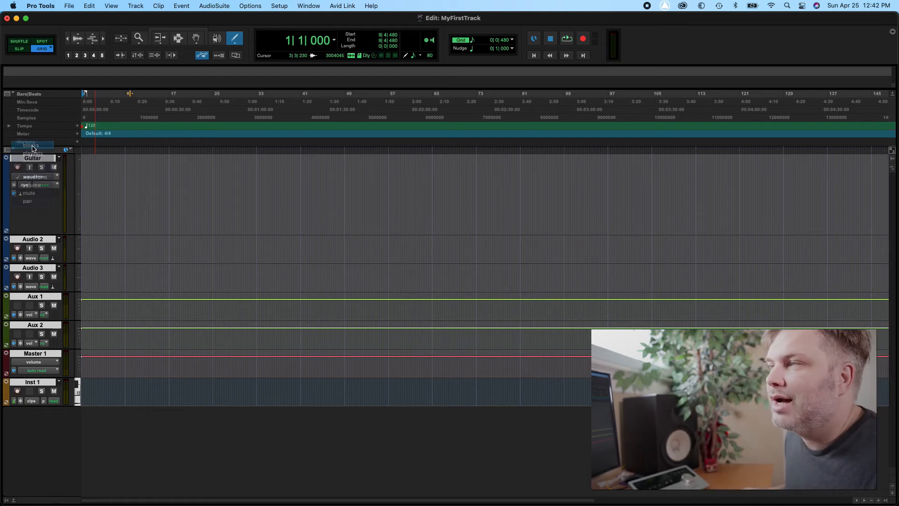
left_click(42, 178)
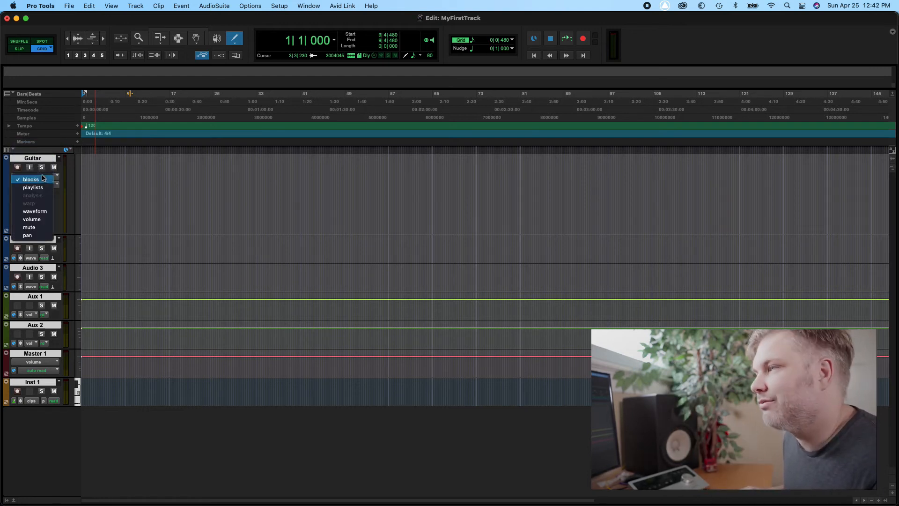
left_click(33, 212)
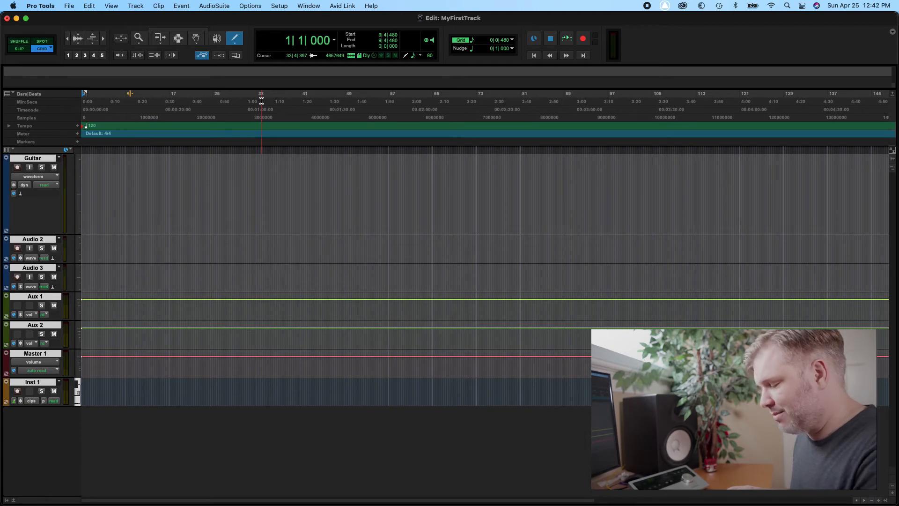
In the Mix window, add the EQ3 7-Band plug-in to the Guitar track's first insert slot, and close the plug-in window
key("super+equal")
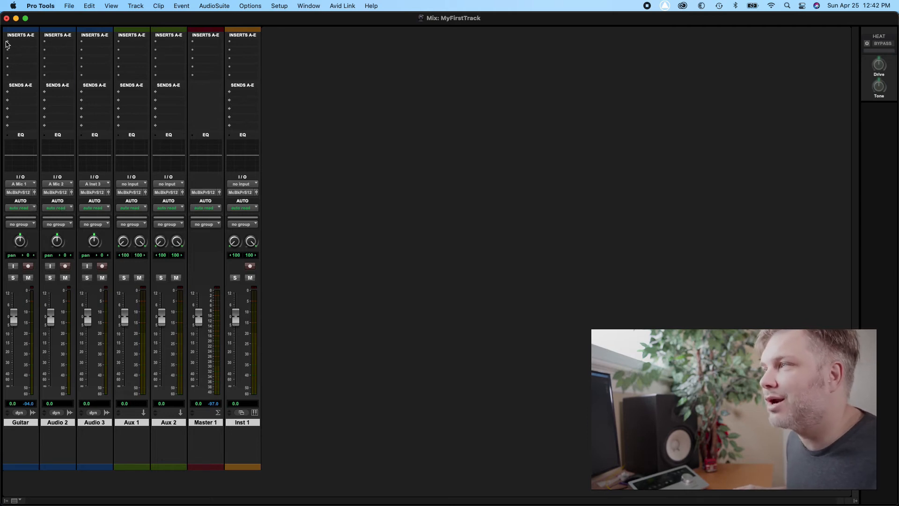
left_click(6, 45)
mouse_move(96, 47)
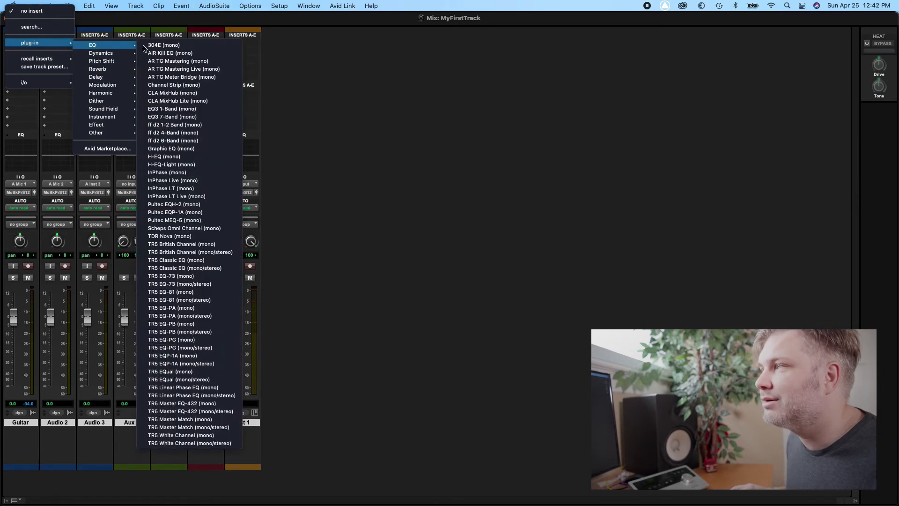
key("Escape")
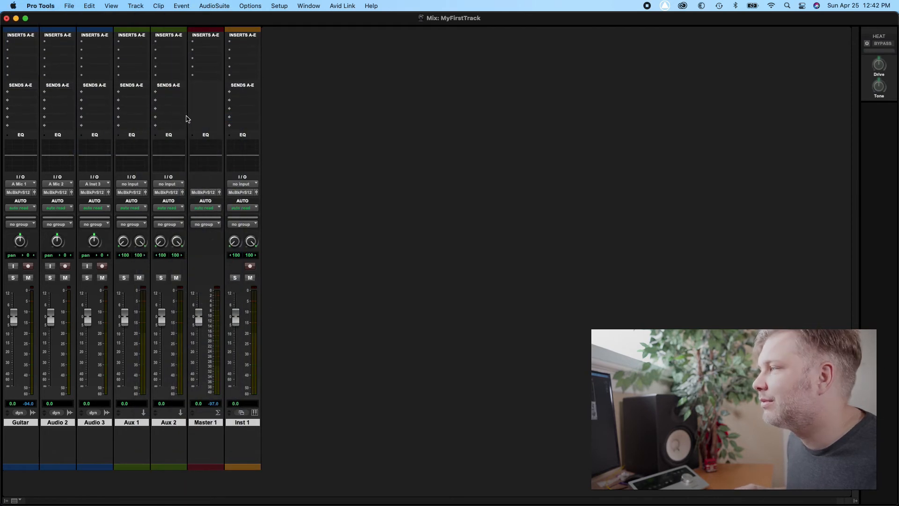
left_click_drag(596, 21, 638, 89)
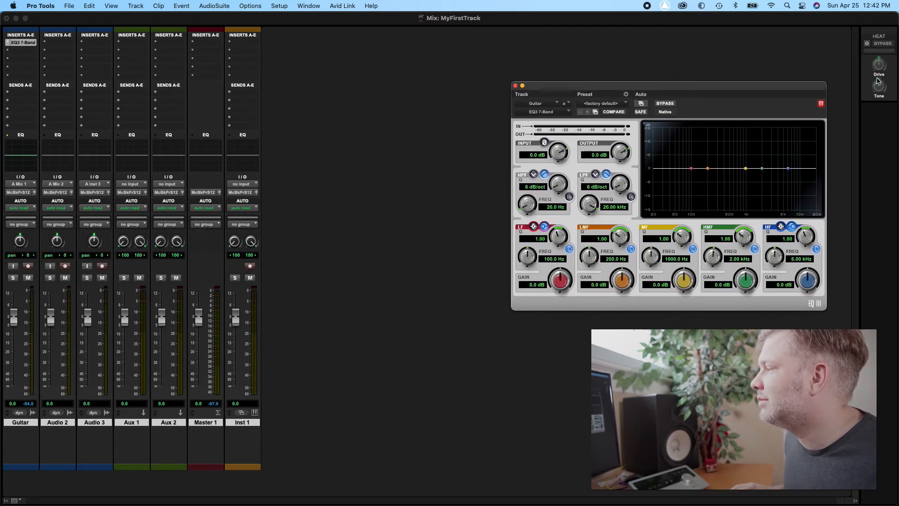
left_click(515, 85)
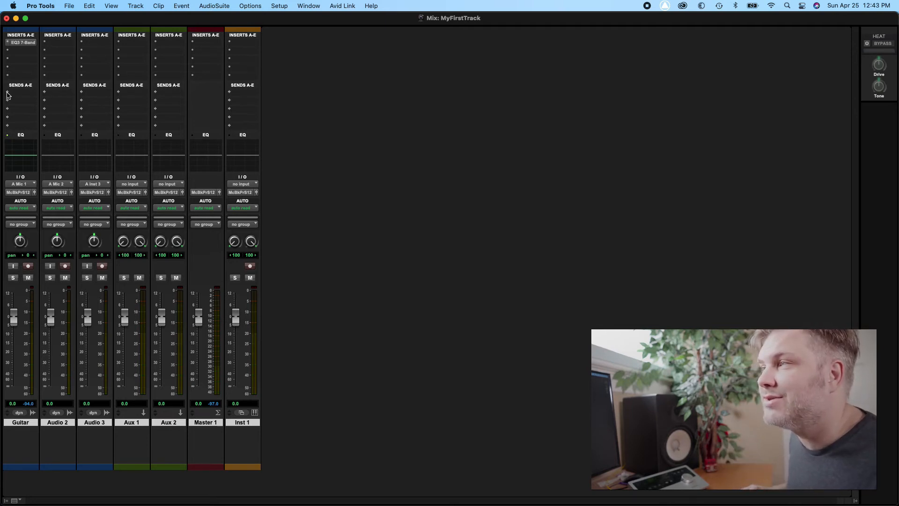
View the output and bus options for the Guitar track's first send without assigning one
left_click(7, 95)
mouse_move(24, 95)
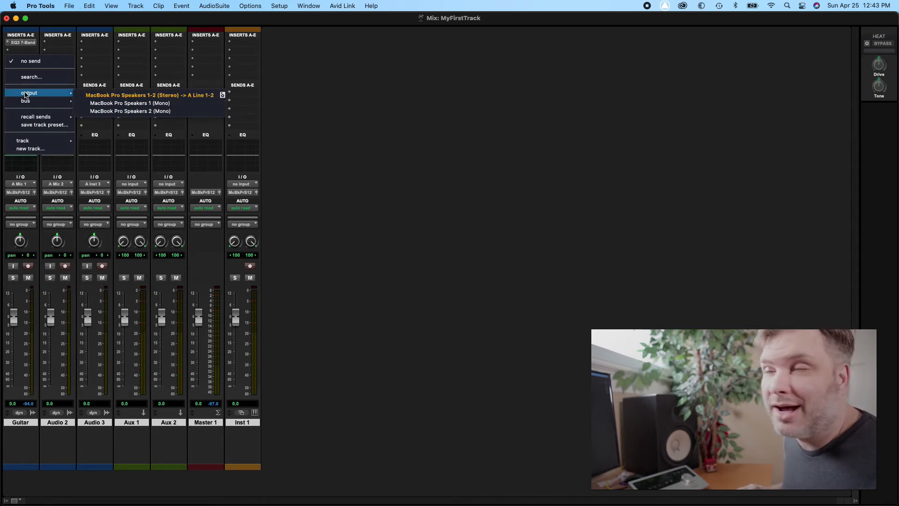
left_click(10, 155)
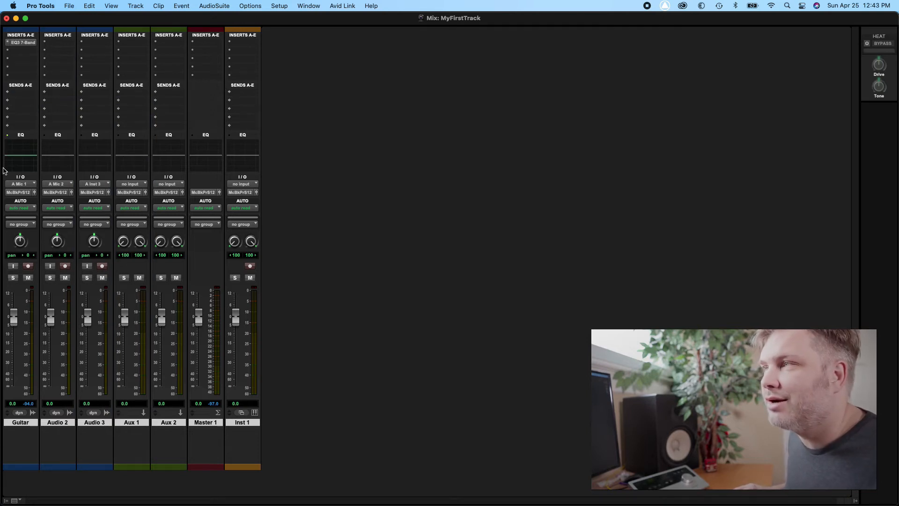
Hide and restore Sends A-E in the Mix window, and hide the EQ Curve display
mouse_move(17, 504)
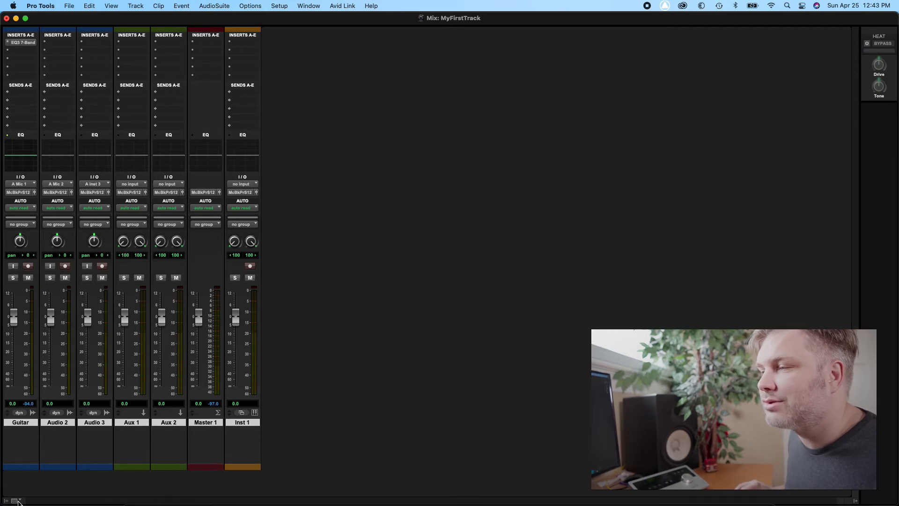
left_click(16, 500)
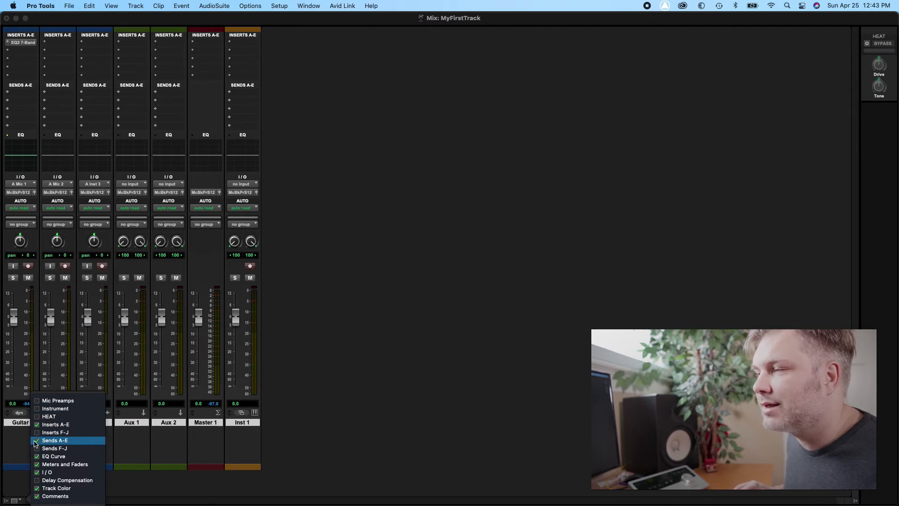
left_click(37, 443)
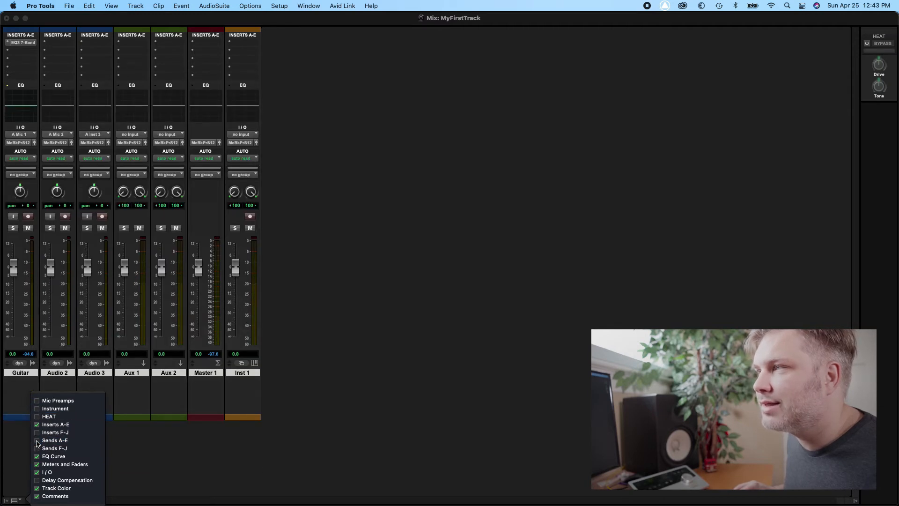
left_click(38, 442)
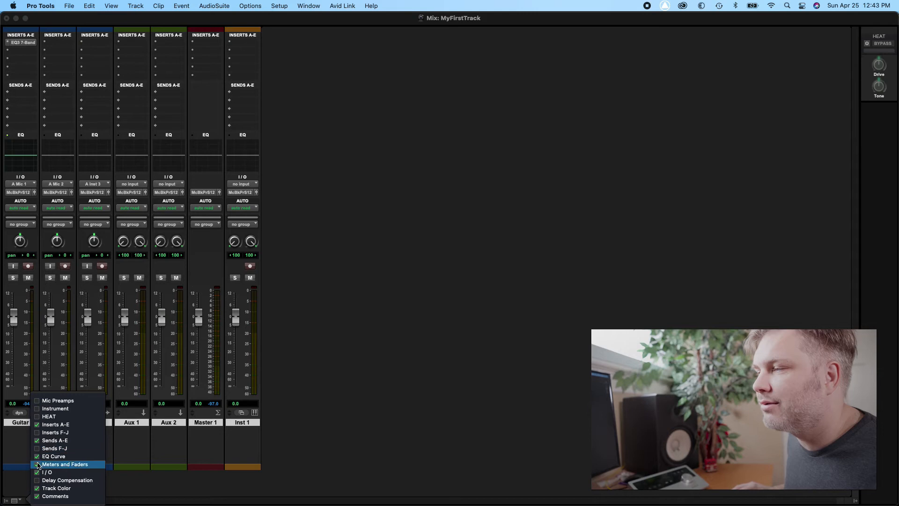
left_click(37, 456)
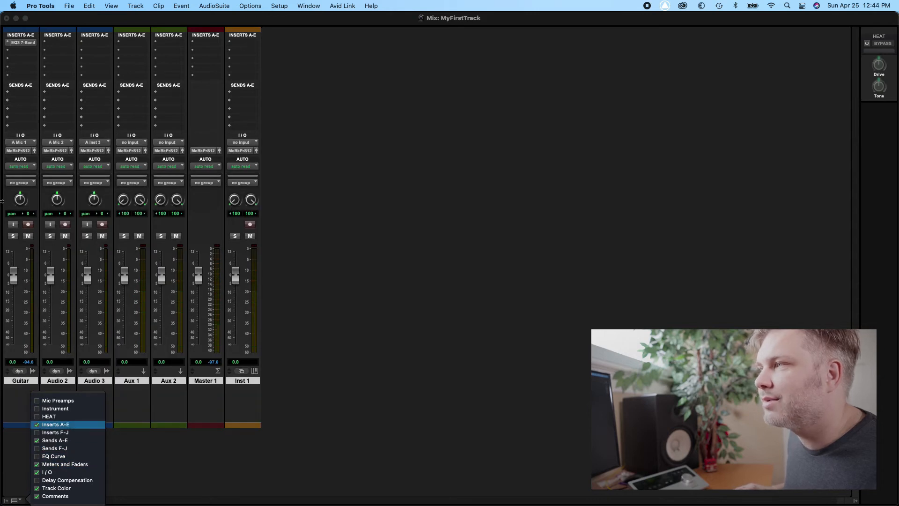
left_click(302, 391)
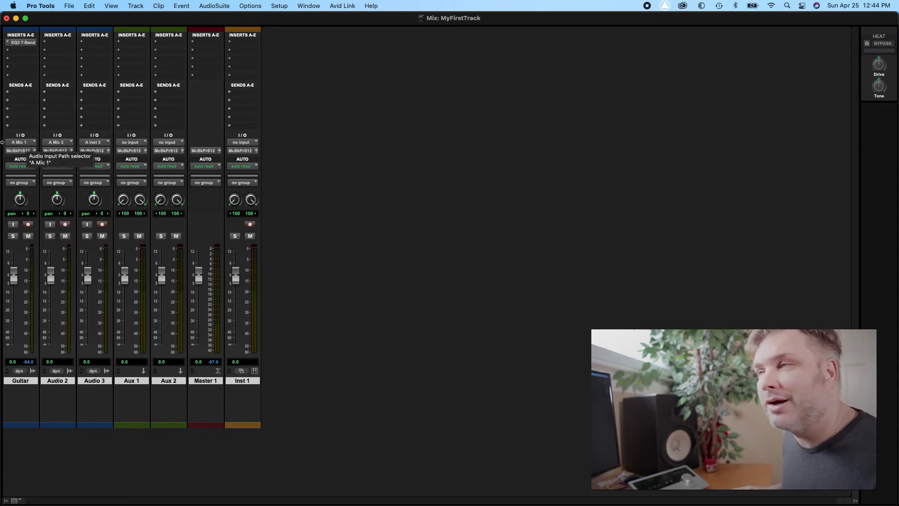
Review the Guitar track's input and output path options, keeping A Mic 1 as its input
left_click(29, 143)
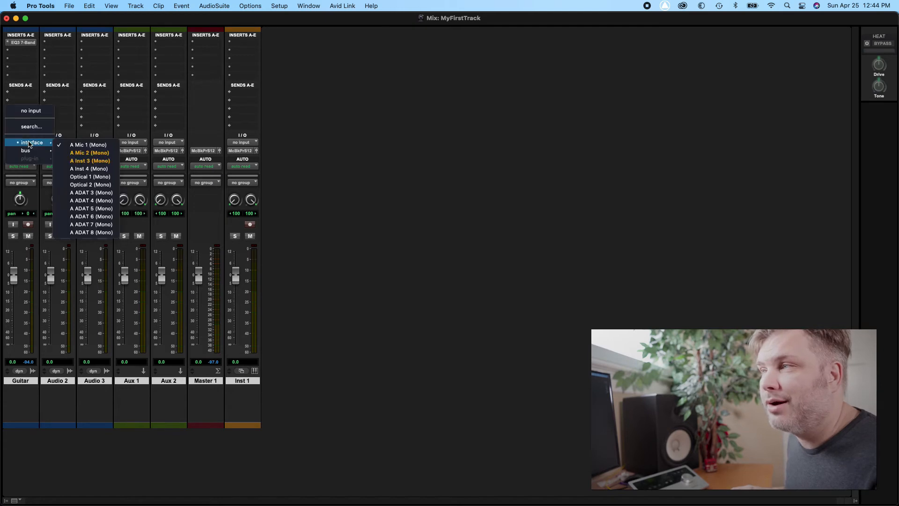
left_click(77, 145)
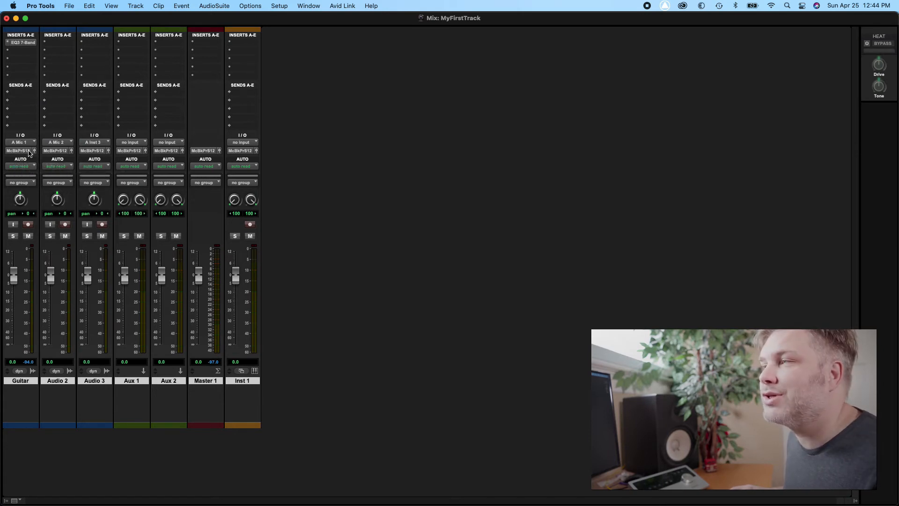
left_click(17, 151)
mouse_move(28, 158)
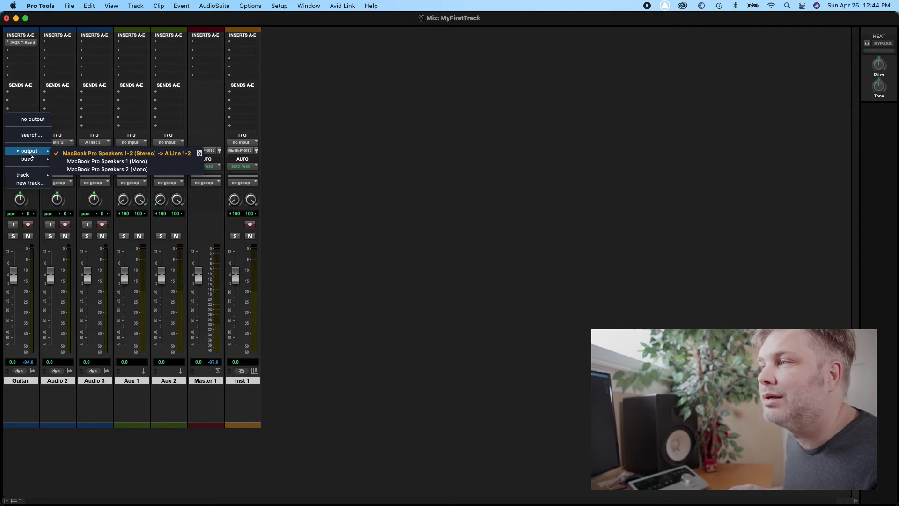
key("Escape")
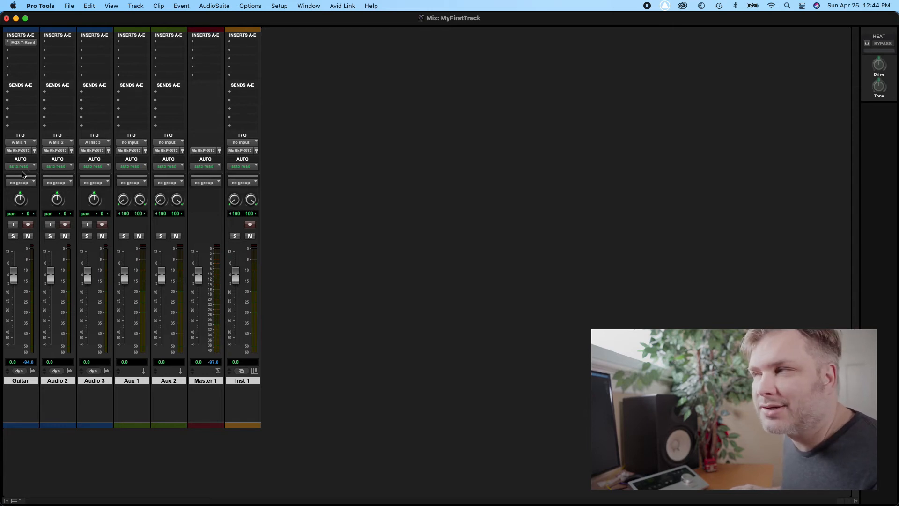
Switch the Guitar track's automation mode to off and back to read
left_click(23, 167)
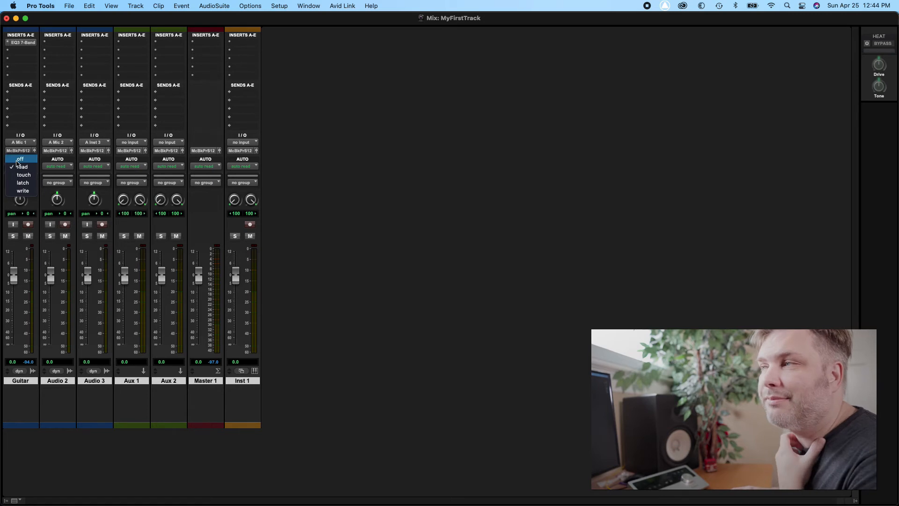
left_click(18, 160)
left_click(20, 166)
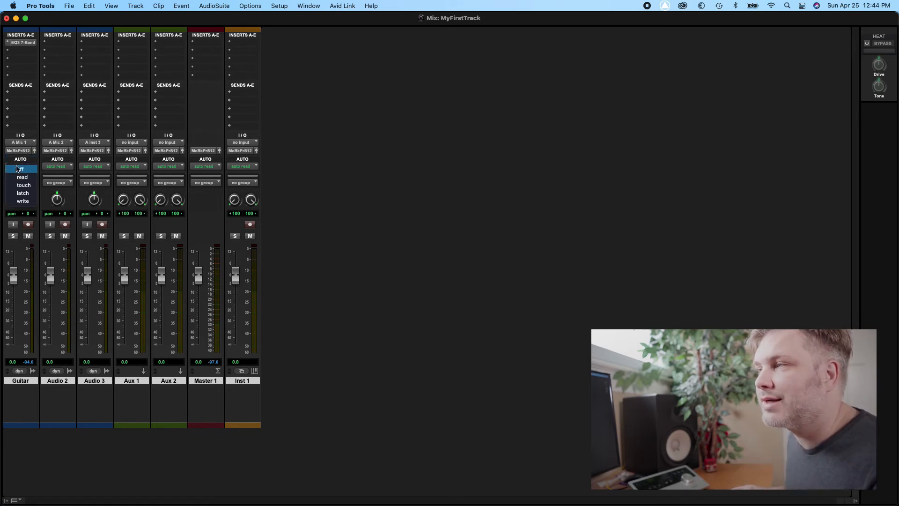
left_click(22, 177)
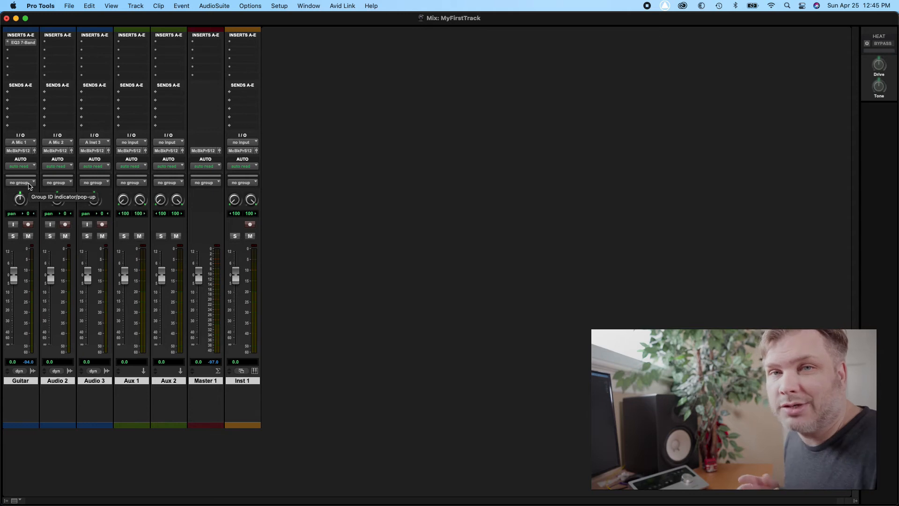
Create a Mix/Edit group named "gutar" from the Guitar, Audio 2 and Audio 3 tracks
left_click(14, 381)
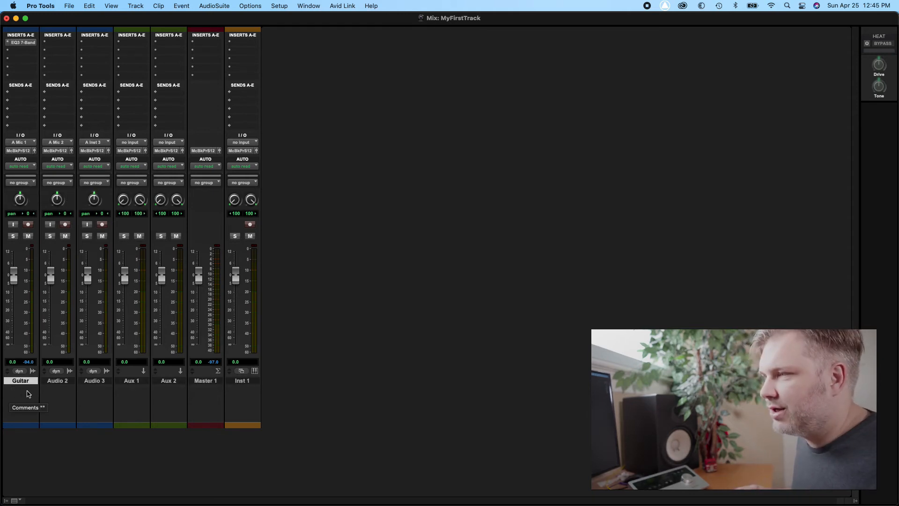
left_click(57, 382, "shift")
left_click(87, 382, "shift")
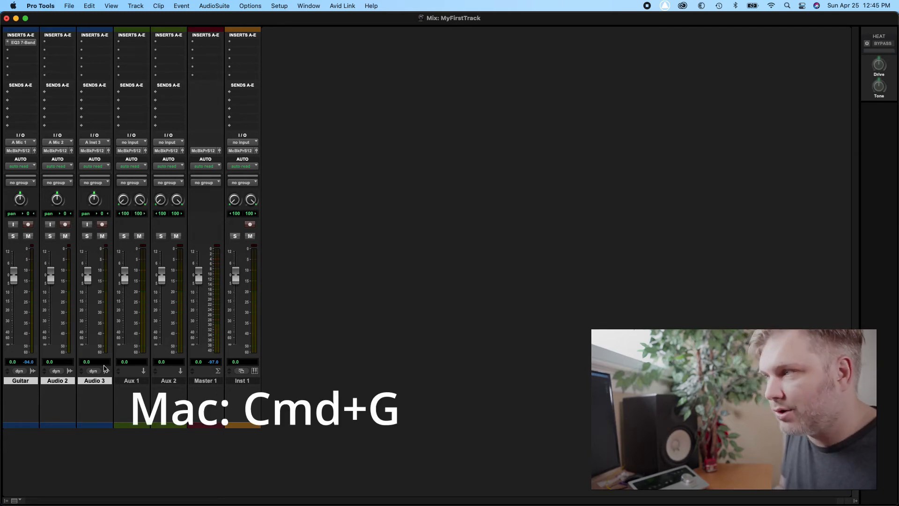
key("super+g")
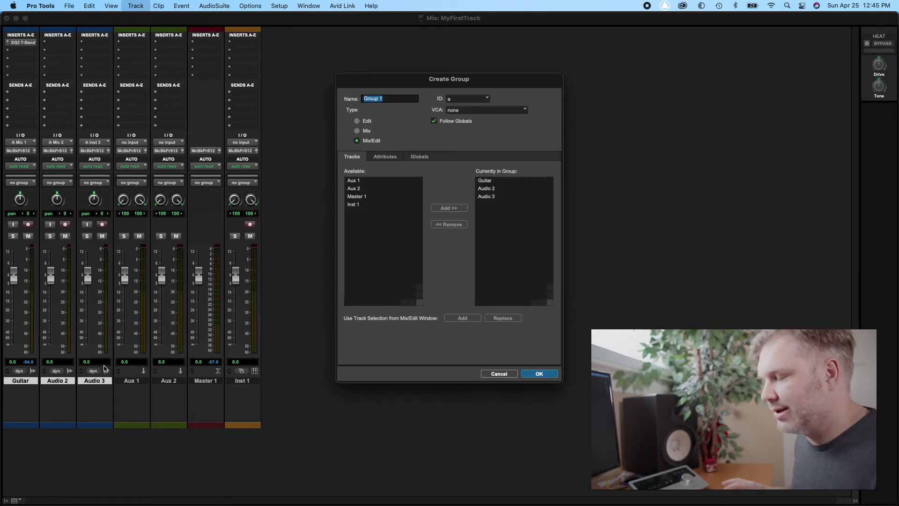
type("gut")
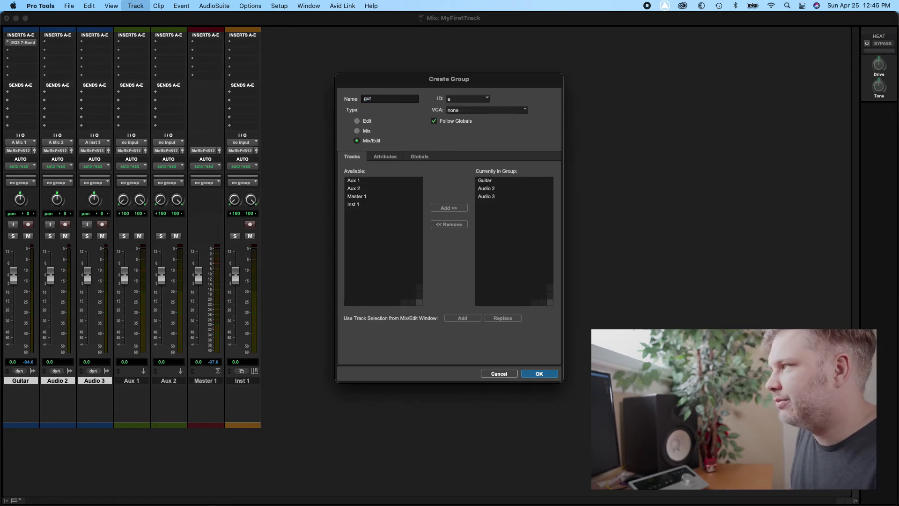
type("ae")
key("BackSpace")
type("r")
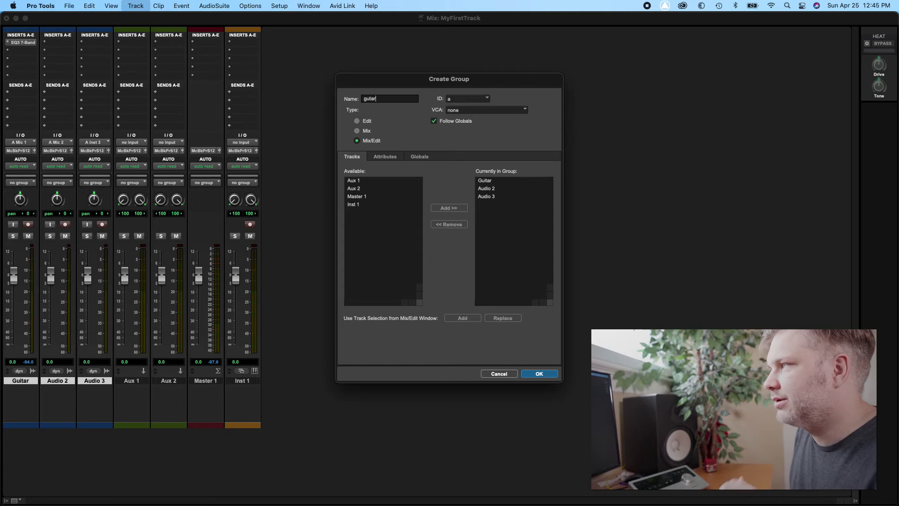
key("Return")
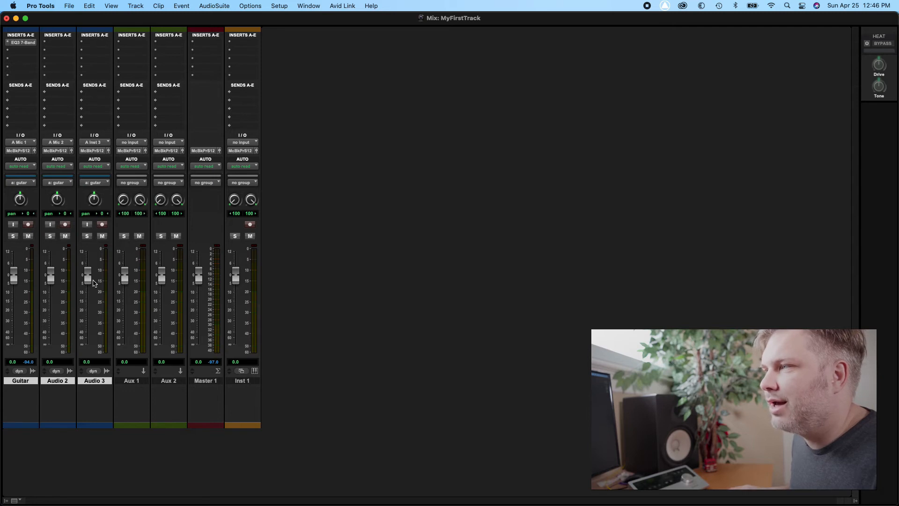
Lower the grouped faders to -0.1 dB using Audio 3's fader, and view the group's options without choosing one
mouse_move(84, 278)
left_mouse_down()
mouse_move(85, 305)
mouse_move(87, 278)
left_mouse_up()
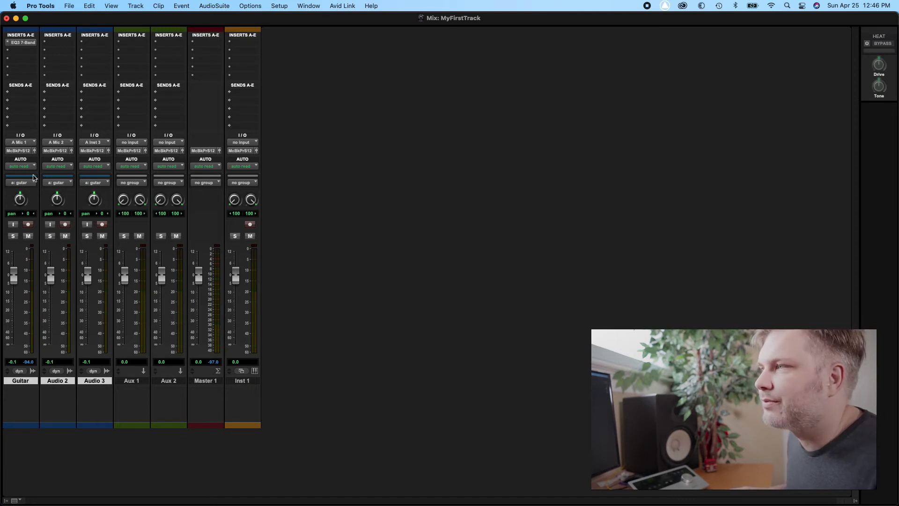
left_click(64, 184)
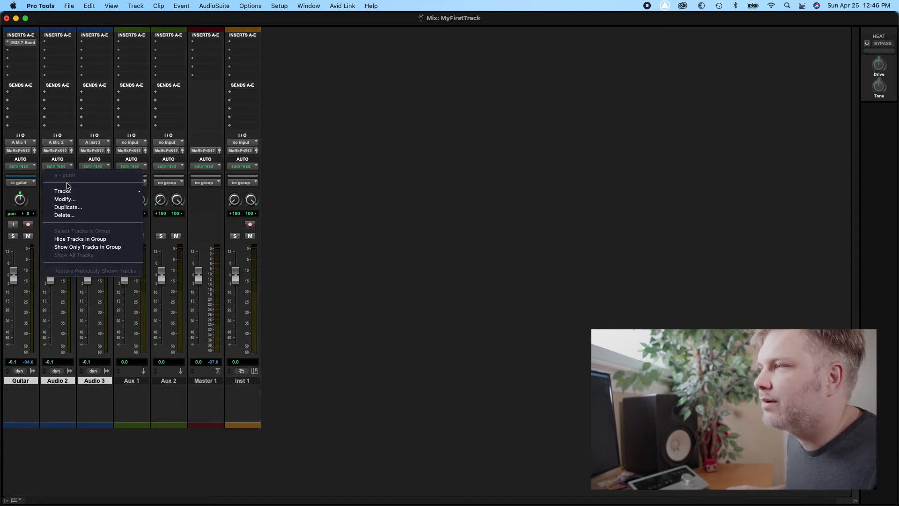
left_click(417, 271)
Show the Tracks and Groups lists, deactivate the gutar group, and hide the lists
left_click(6, 500)
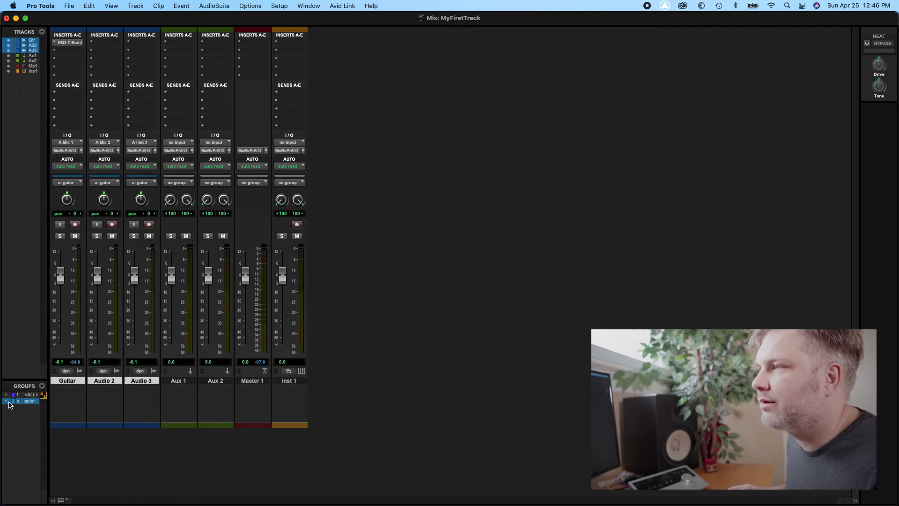
left_click(26, 402)
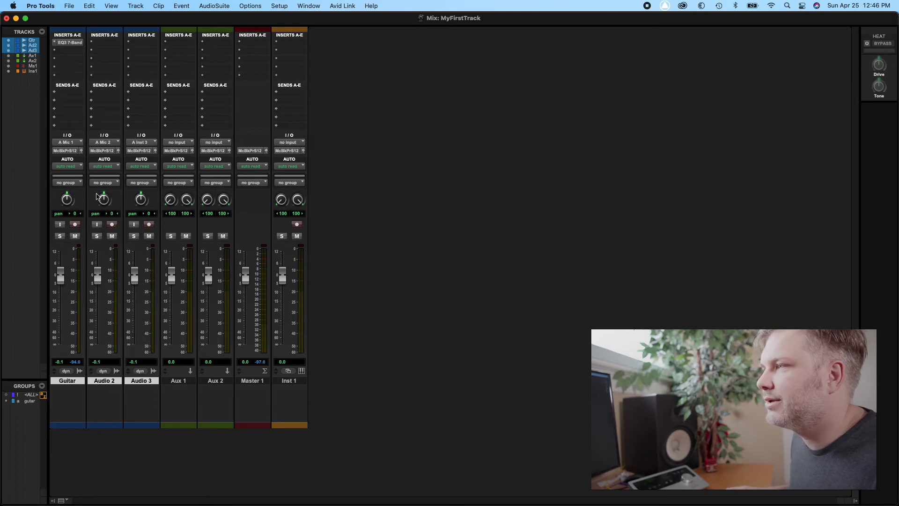
mouse_move(162, 501)
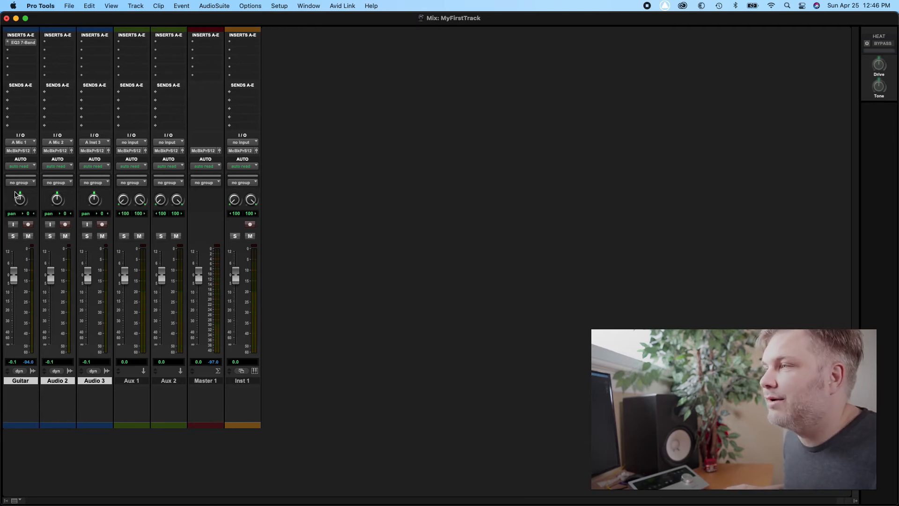
Try panning the Guitar track to 15, and toggle its record enable and input monitoring on and off
left_click_drag(16, 194, 28, 230)
left_click(28, 225)
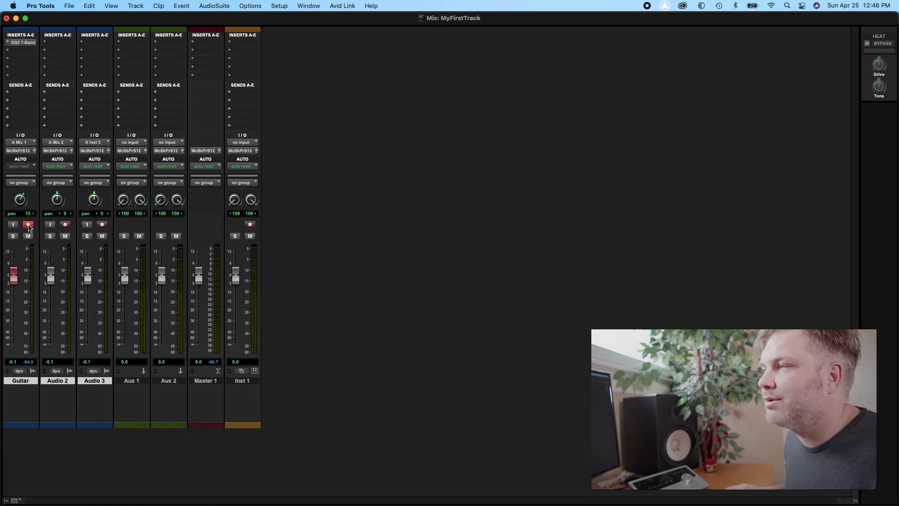
left_click(28, 226)
left_click(13, 225)
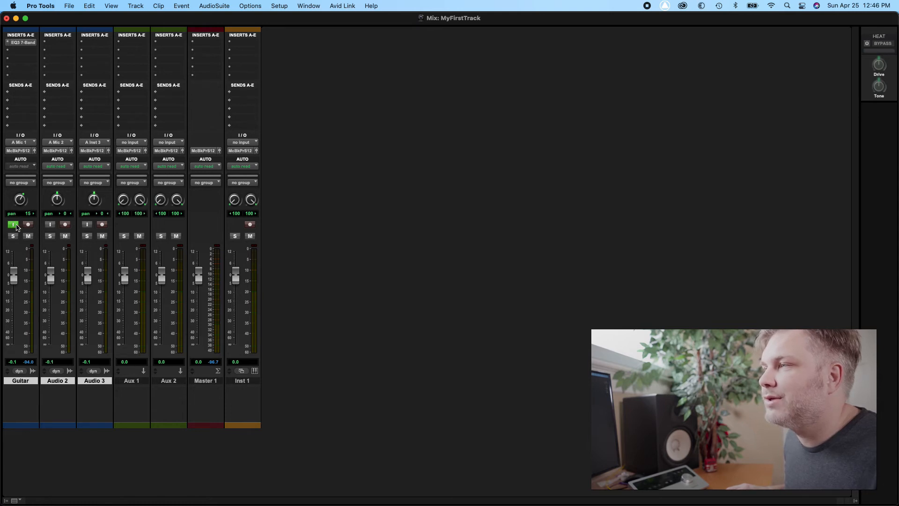
left_click(14, 225)
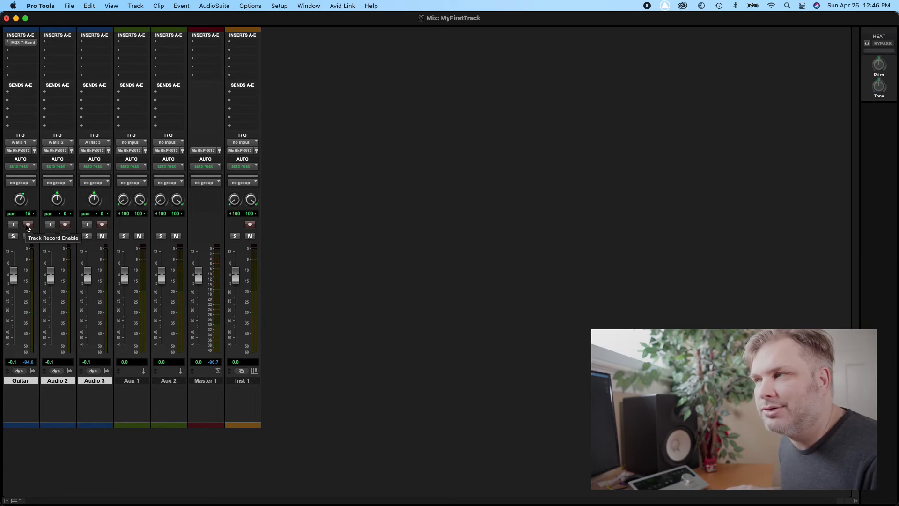
left_click(28, 226)
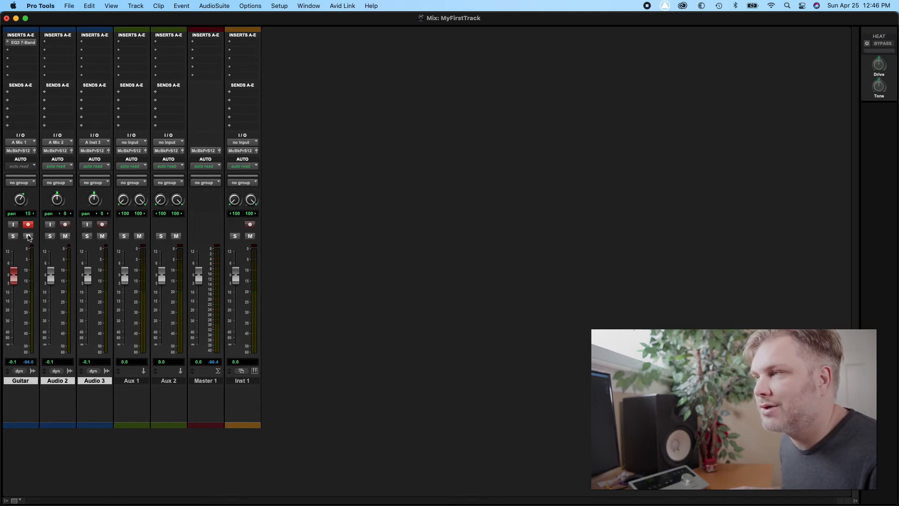
left_click(28, 224)
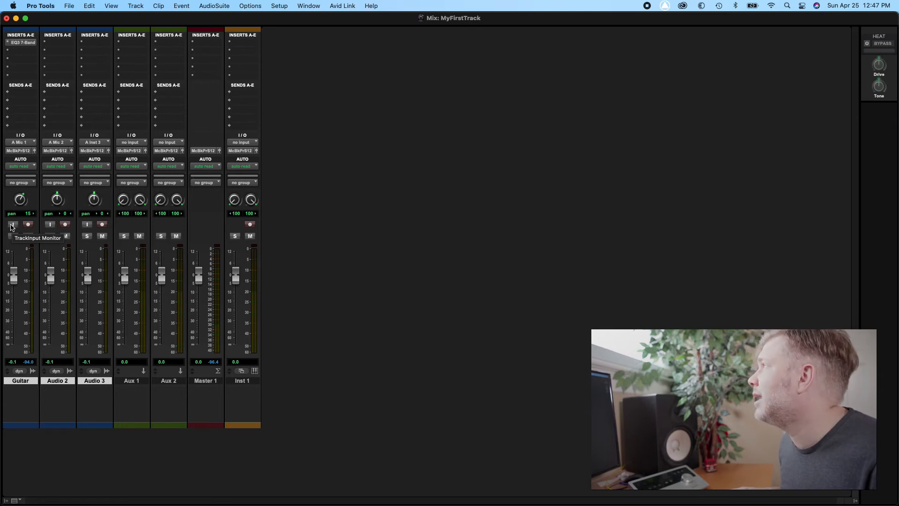
left_click(12, 224)
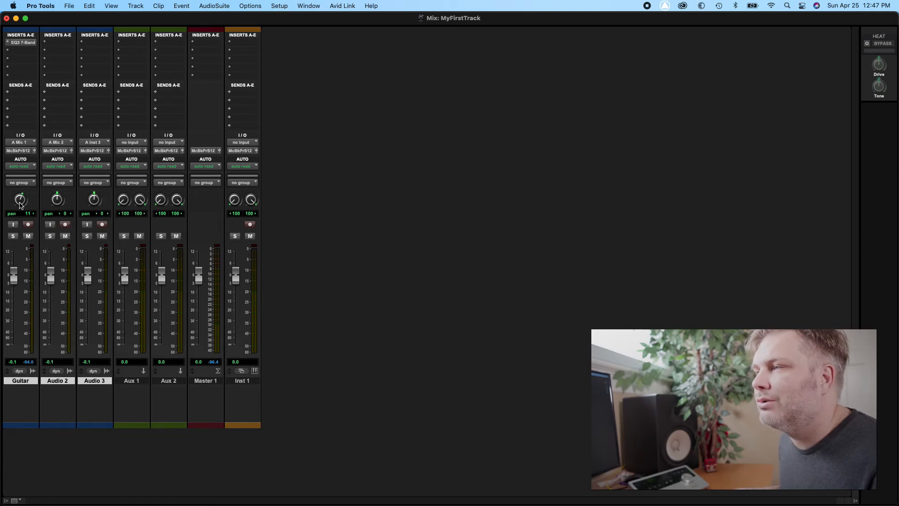
Pan the Guitar track to 7, try its solo and mute, and set its fader to +0.2 dB
left_click_drag(19, 202, 19, 206)
left_click(13, 237)
left_click(13, 237)
left_click(27, 236)
left_click(27, 237)
mouse_move(12, 271)
left_mouse_down()
mouse_move(13, 301)
mouse_move(12, 264)
mouse_move(11, 280)
left_mouse_up()
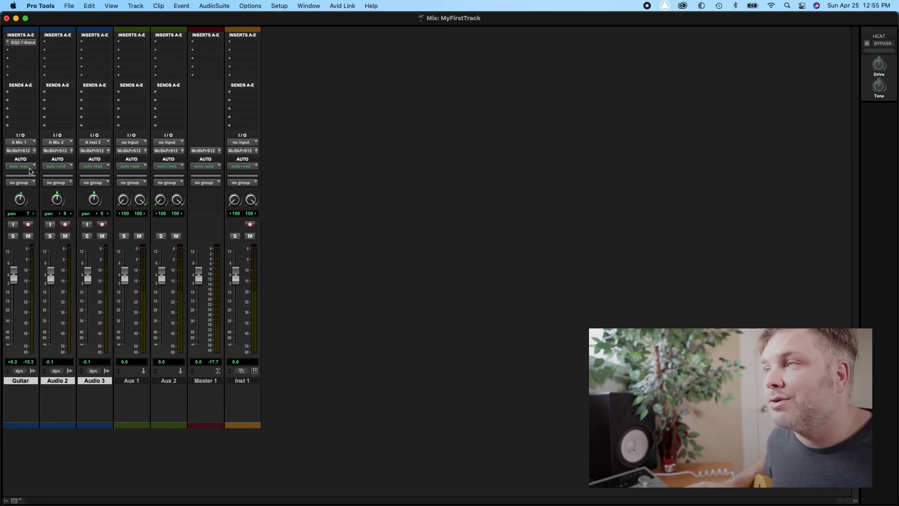
Select A Mic 1 (Mono) as the Guitar track's input and enable its input monitoring
left_click(23, 143)
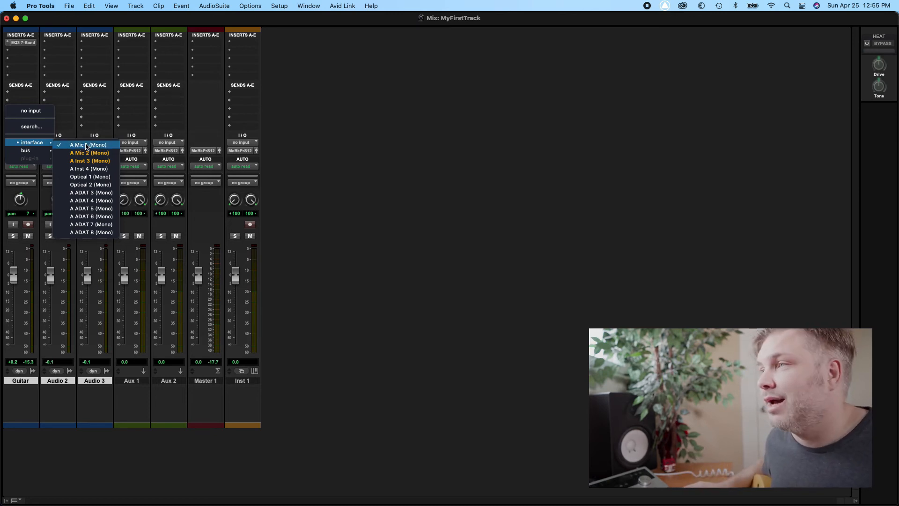
left_click(87, 146)
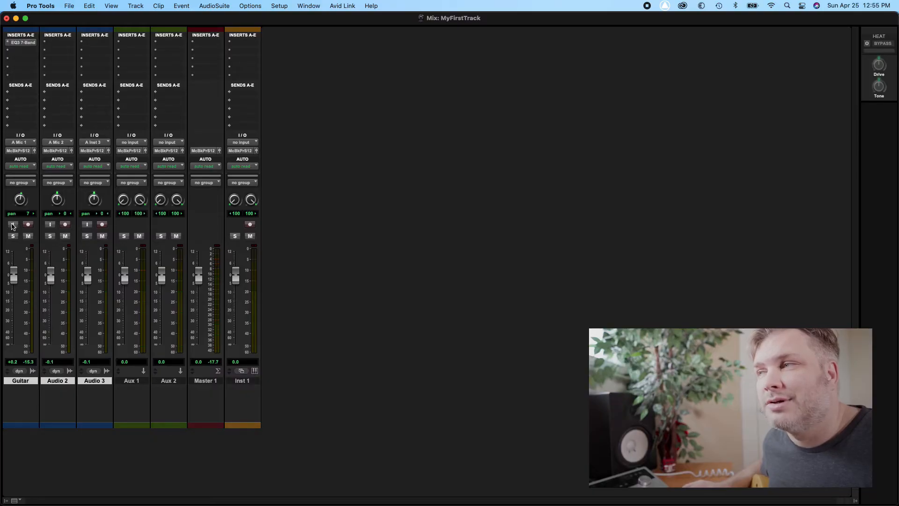
left_click(13, 225)
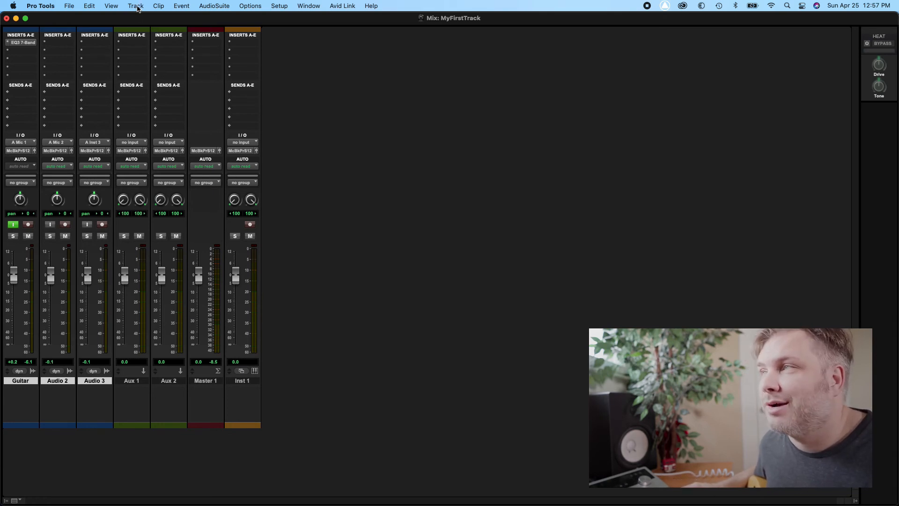
Create a click track and play the session to hear the click
left_click(136, 6)
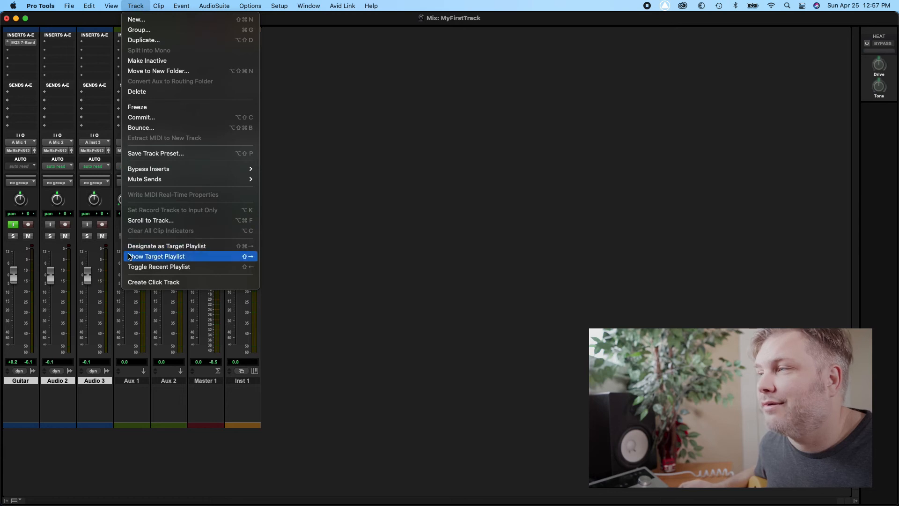
left_click(134, 282)
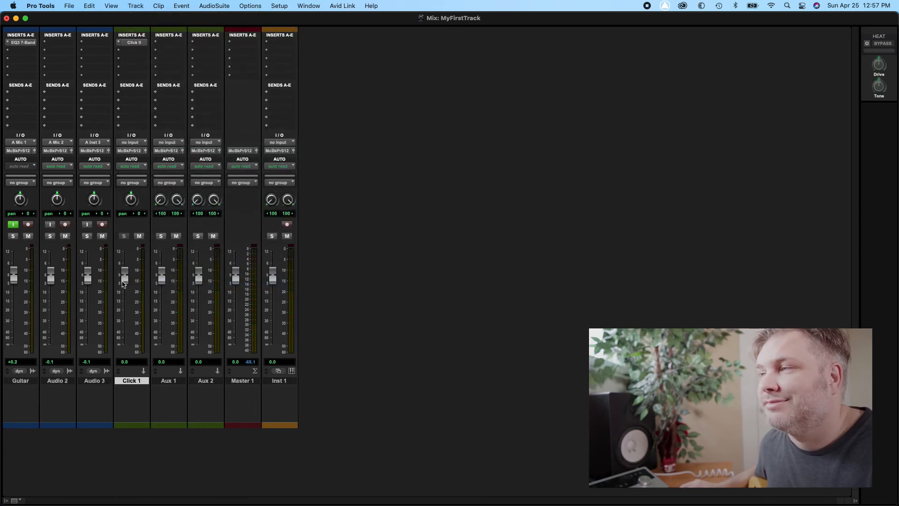
key("space")
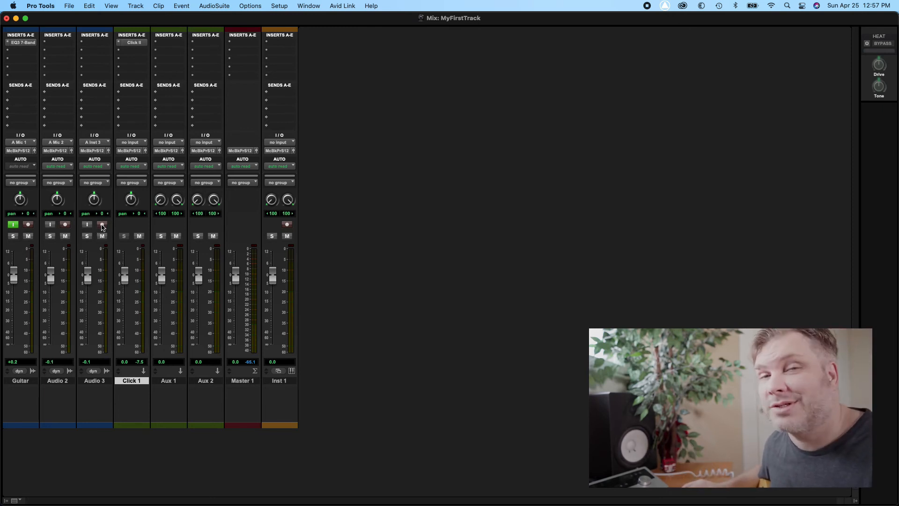
Open the Transport window, move it clear of the tracks, and turn the metronome off during playback
left_click(308, 7)
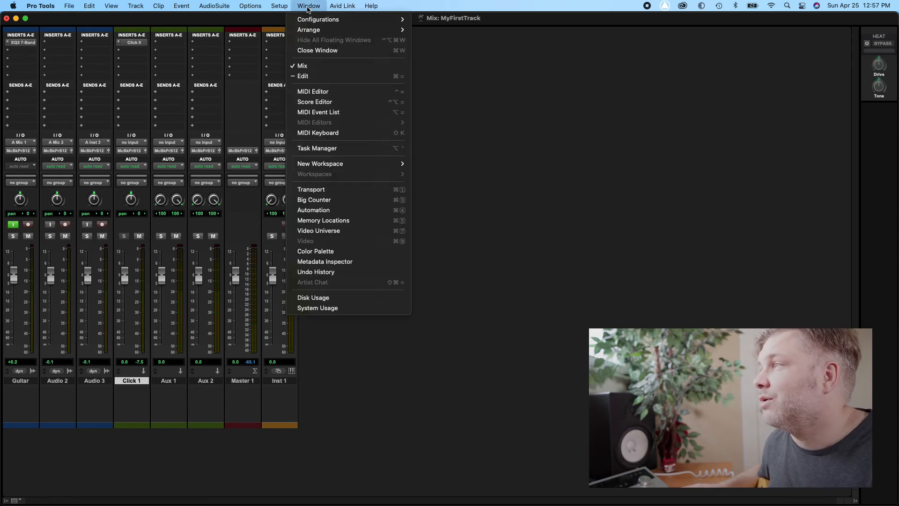
left_click(310, 192)
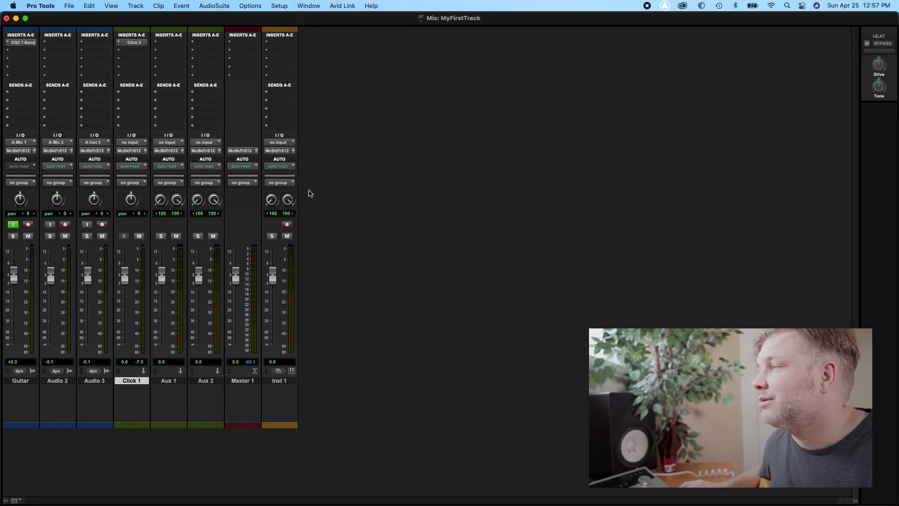
left_click_drag(580, 317, 451, 270)
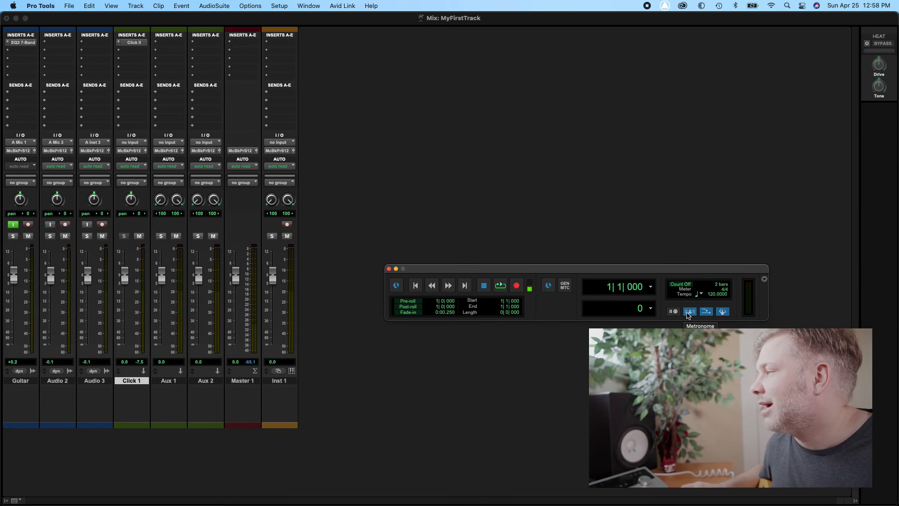
key("space")
left_click(688, 312)
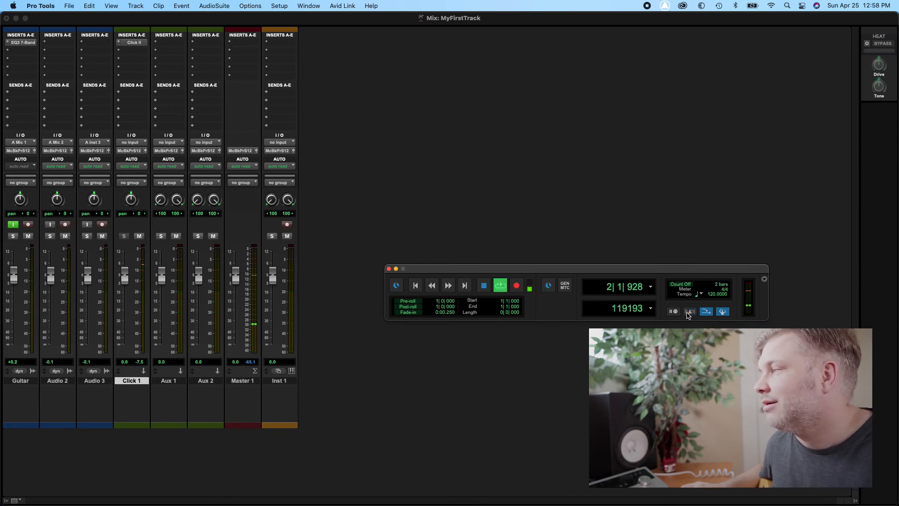
Turn the metronome back on in the Transport window and stop playback
left_click(687, 311)
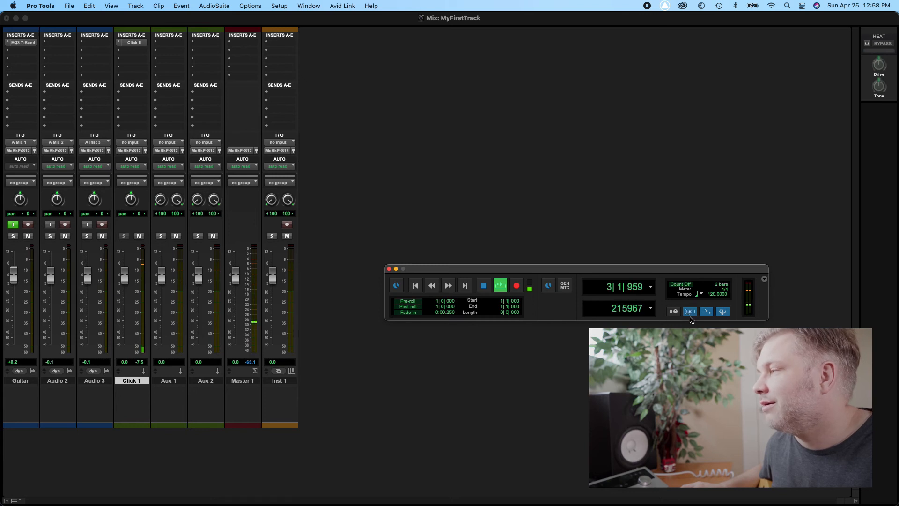
key("space")
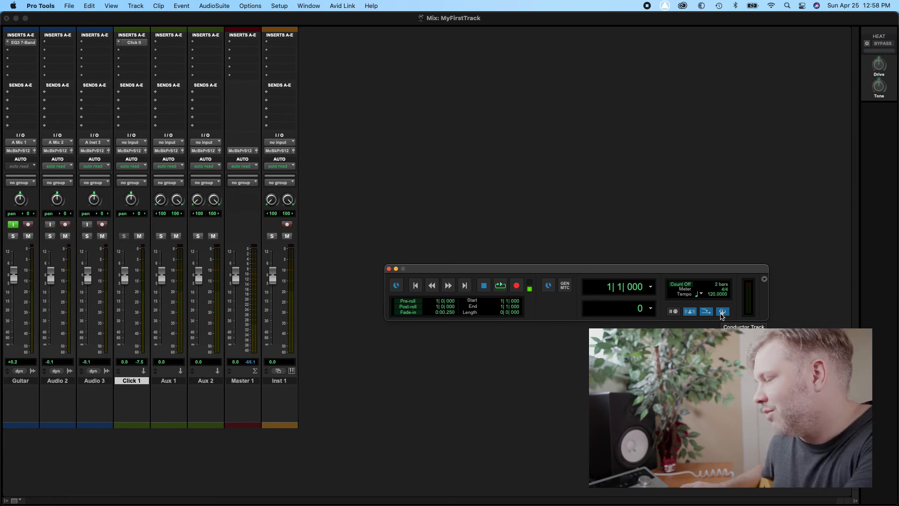
In the Edit window, turn off the Conductor track, set the manual tempo to 80, and play the click briefly
key("super+equal")
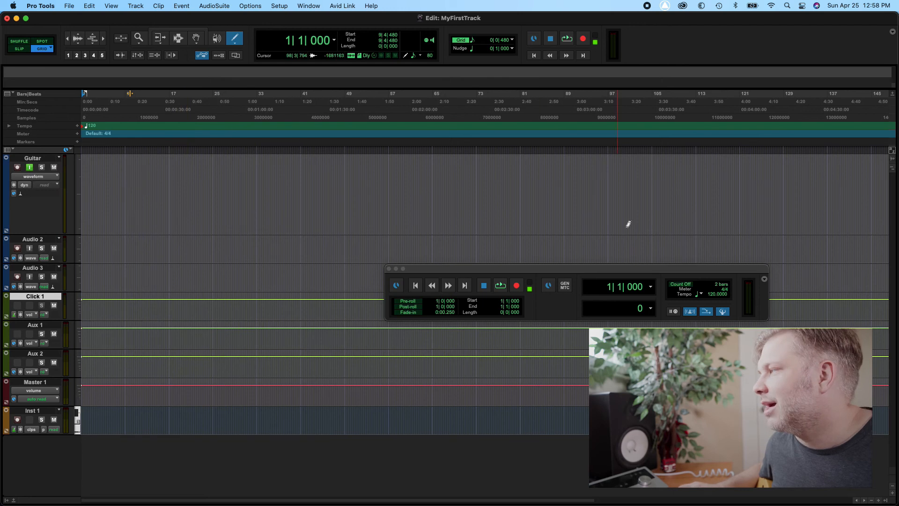
left_click(725, 314)
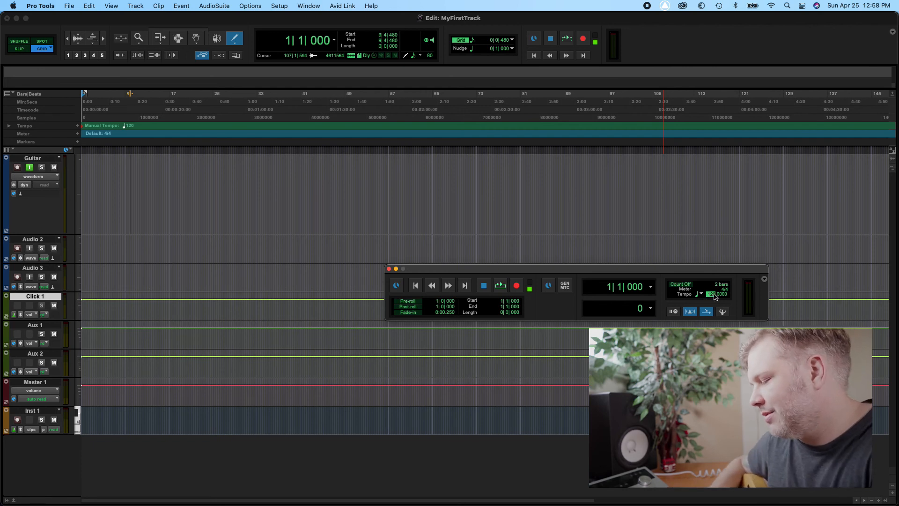
type("80")
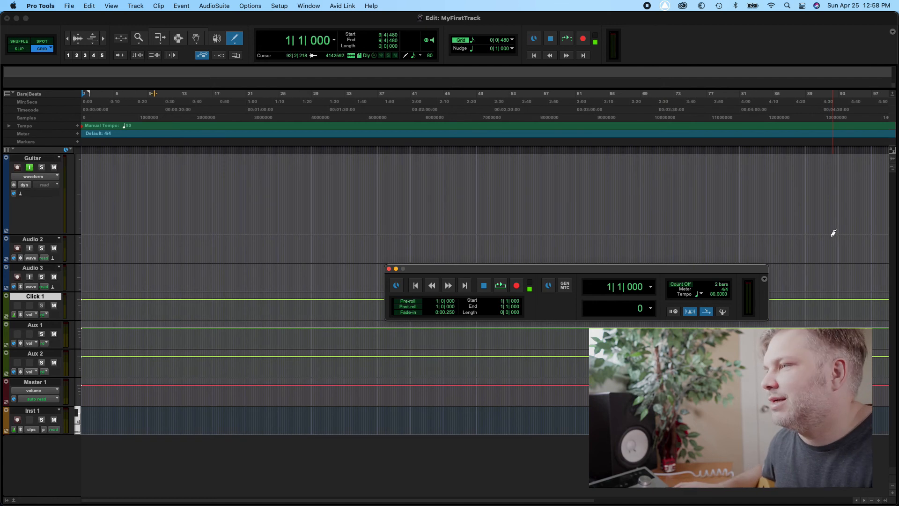
key("Return")
key("space")
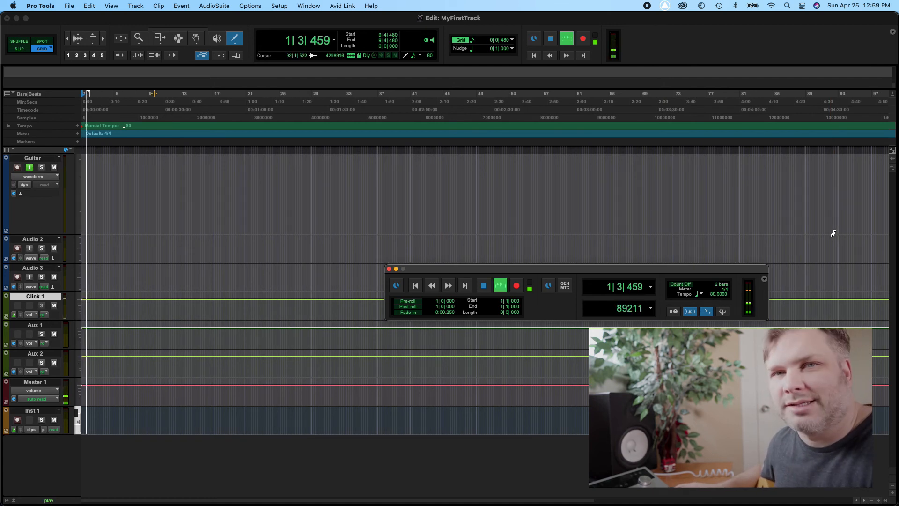
key("space")
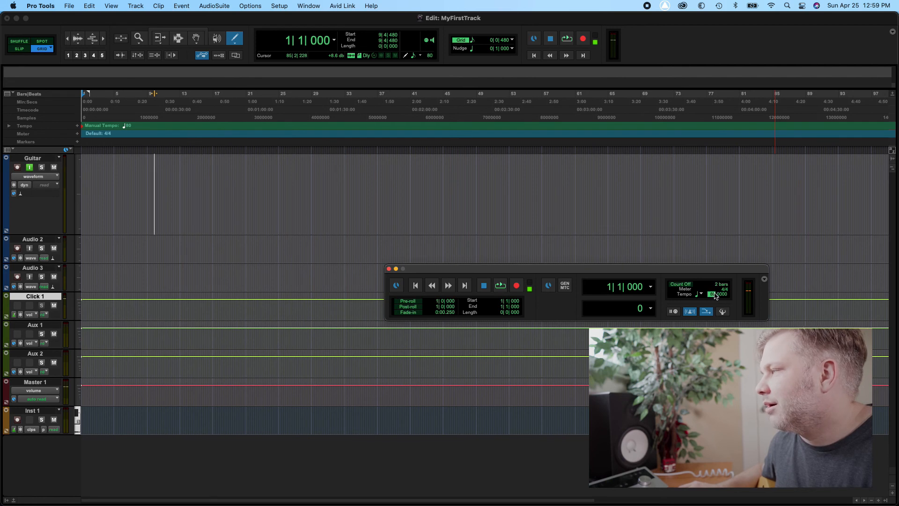
Set the manual tempo to 140 and play the click briefly
key("Return")
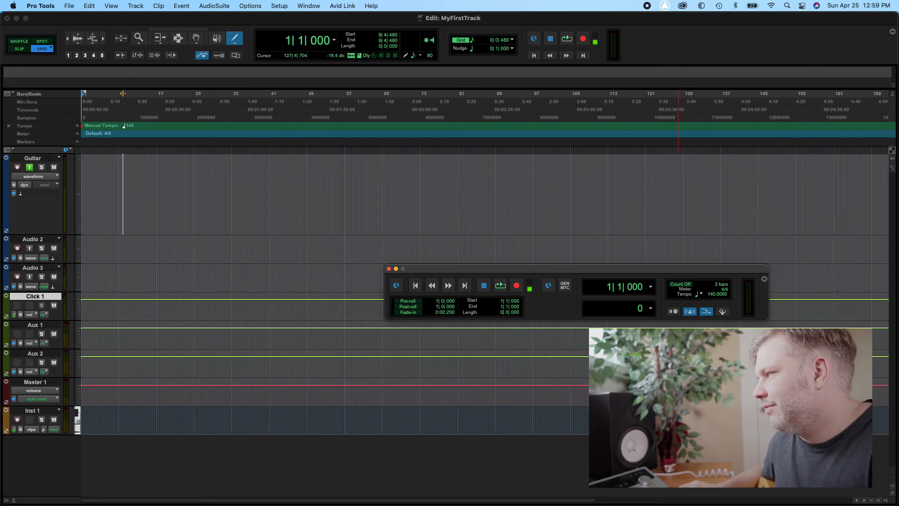
key("space")
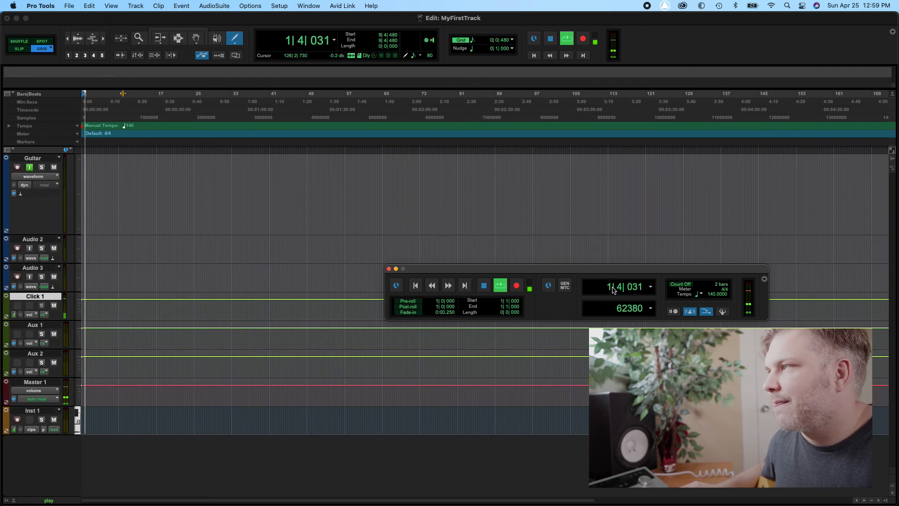
key("space")
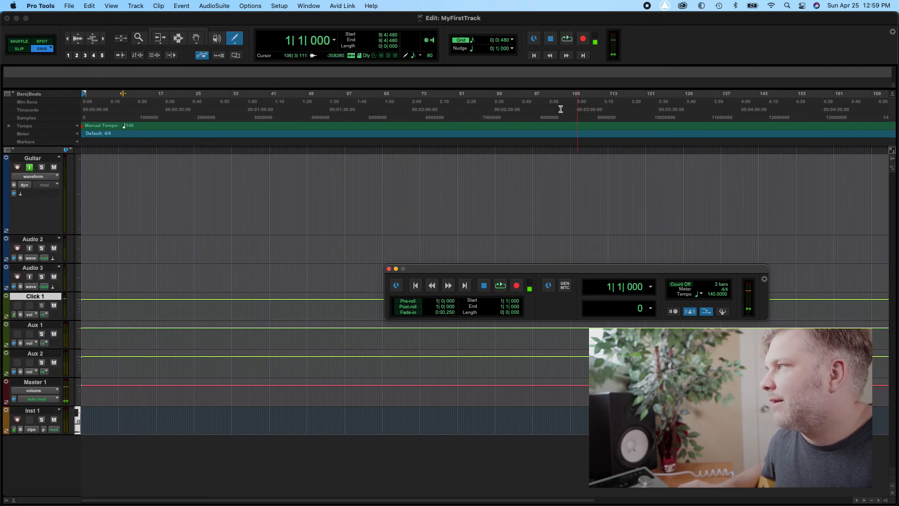
Set the grid value to a quarter note (0|1|000)
left_click(472, 44)
left_click(493, 34)
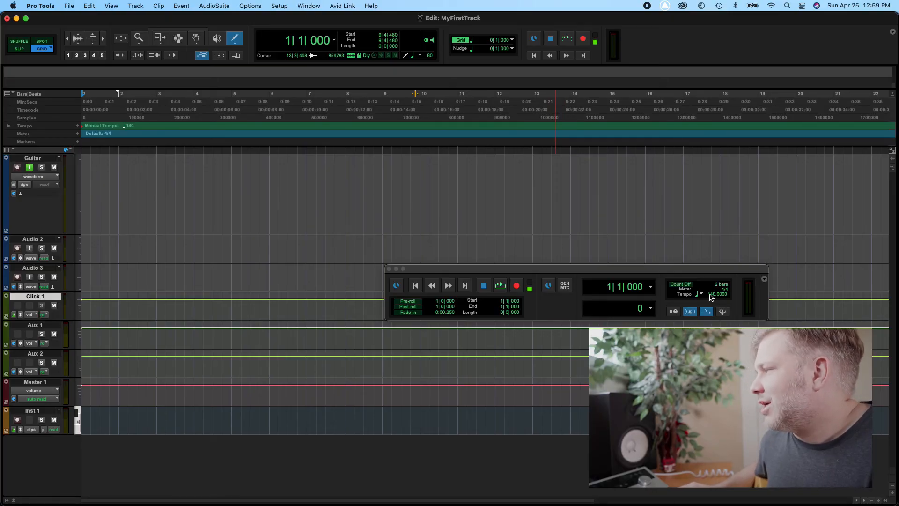
Try adjusting and tapping the tempo value, set it to 80, and play the click to check it
left_click(711, 295)
left_click_drag(711, 296, 701, 272)
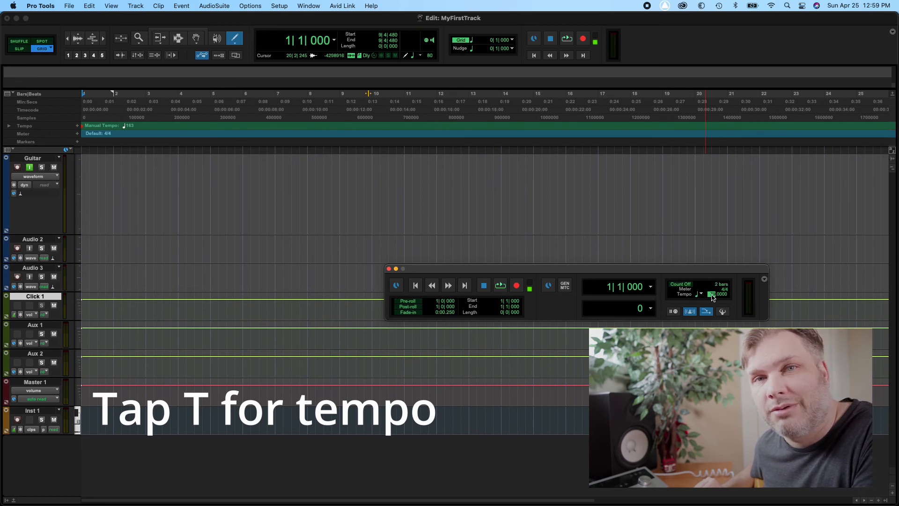
key("t")
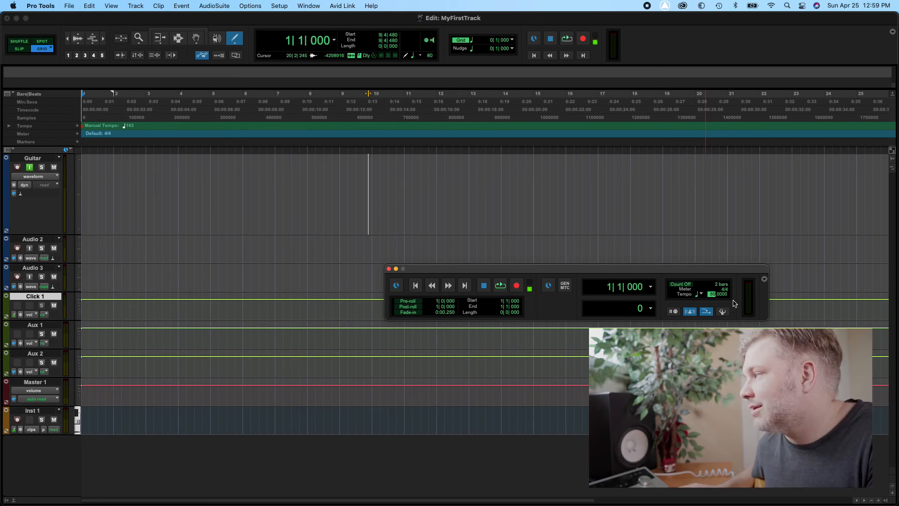
key("Return")
key("space")
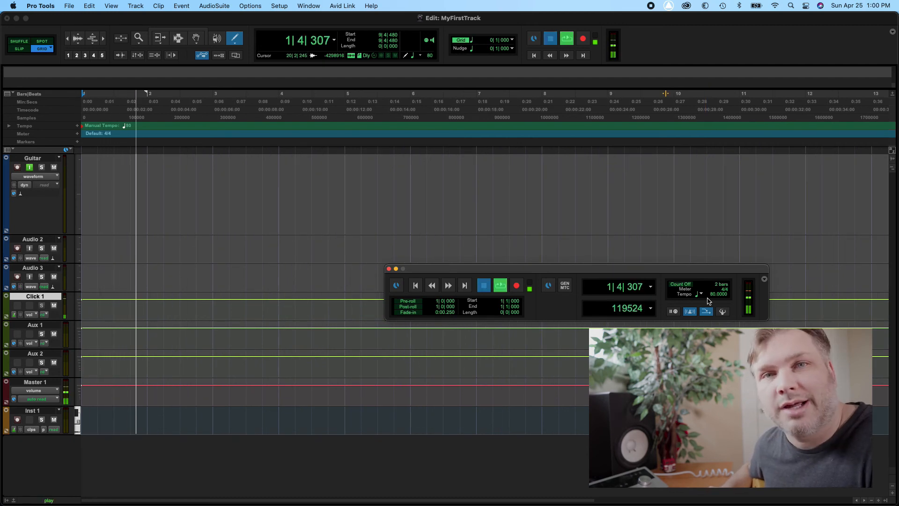
key("space")
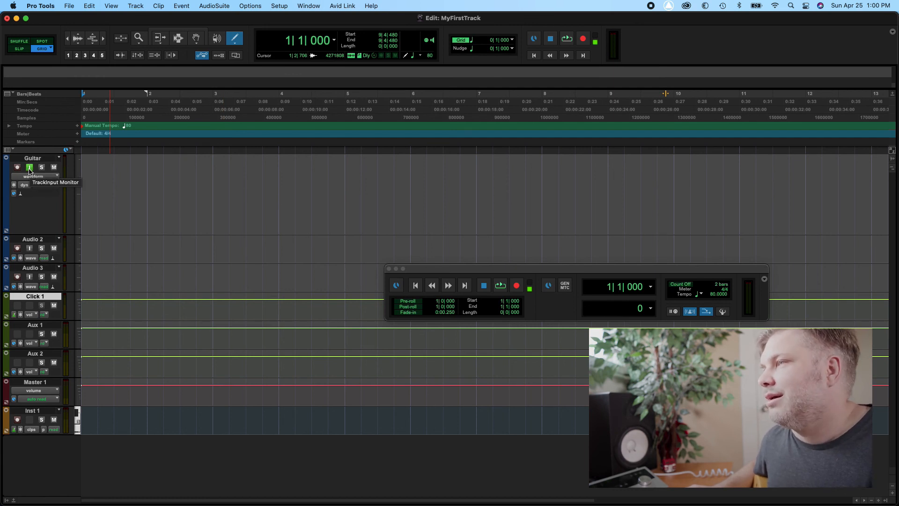
Try to start recording without record-enabling any track, and dismiss the alert
left_click(519, 288)
left_click(504, 289)
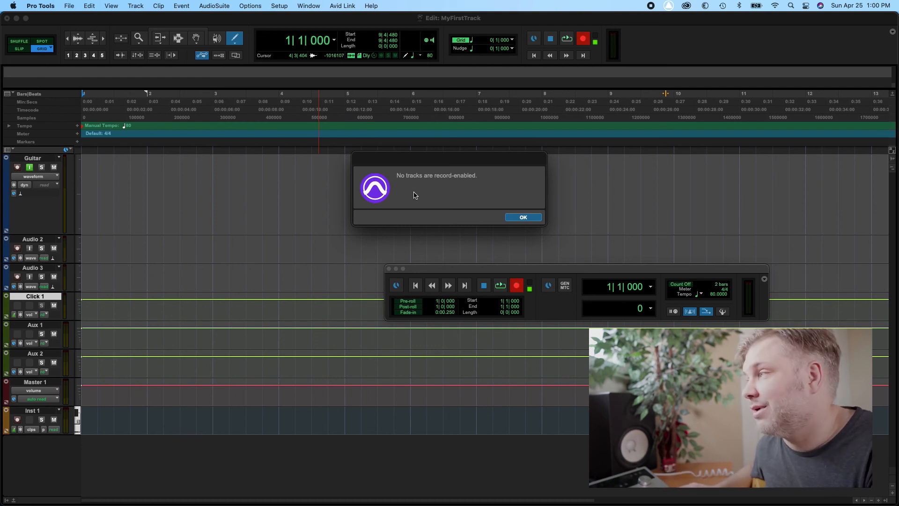
left_click(524, 217)
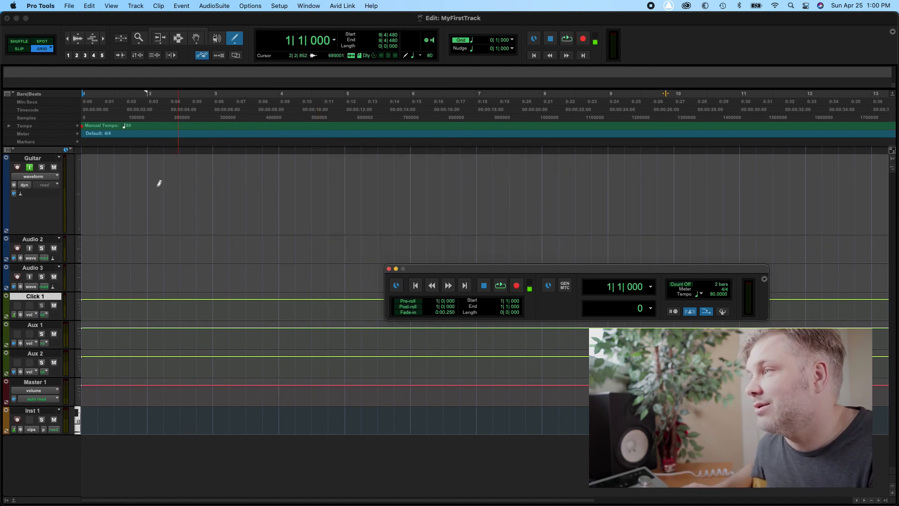
Record-enable the Guitar track, record a first take of about five bars, and turn off its record arming and input monitoring
left_click(17, 168)
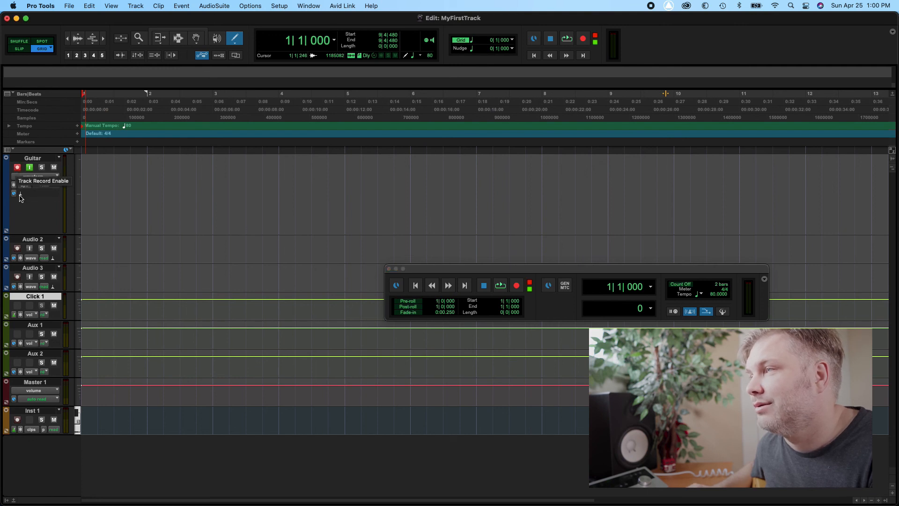
left_click(500, 285)
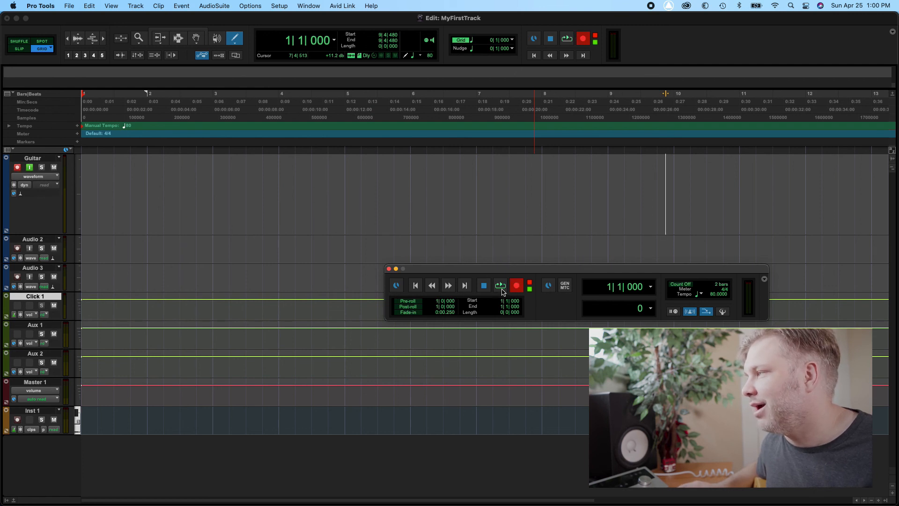
left_click(500, 286)
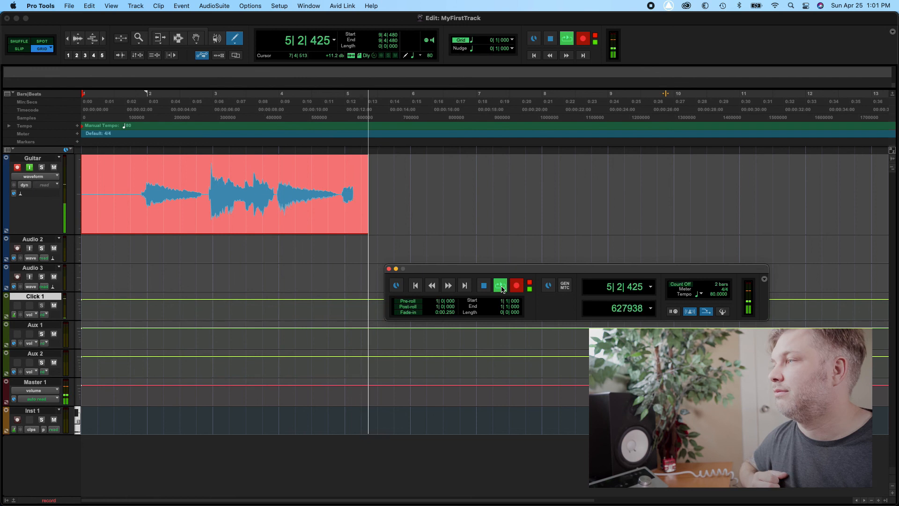
key("space")
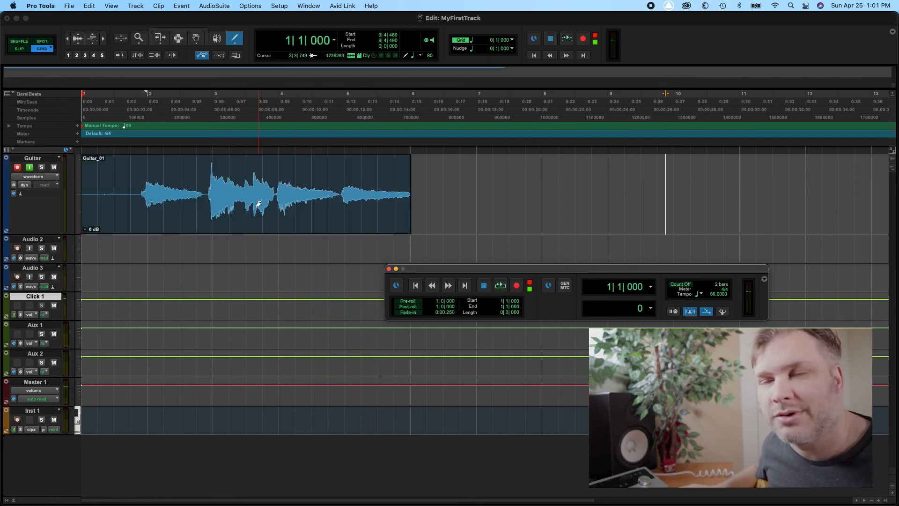
left_click(30, 167)
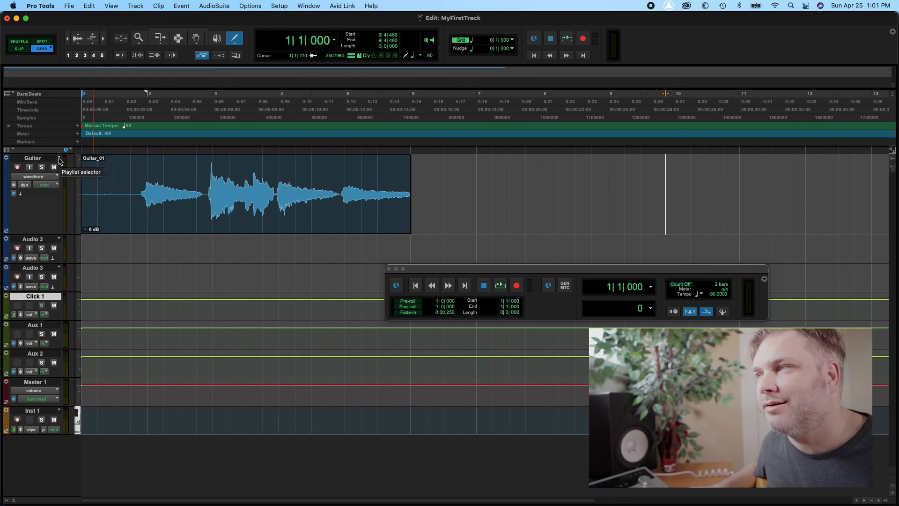
Create a new playlist named Guitar.01 on the Guitar track for another take
left_click(60, 160)
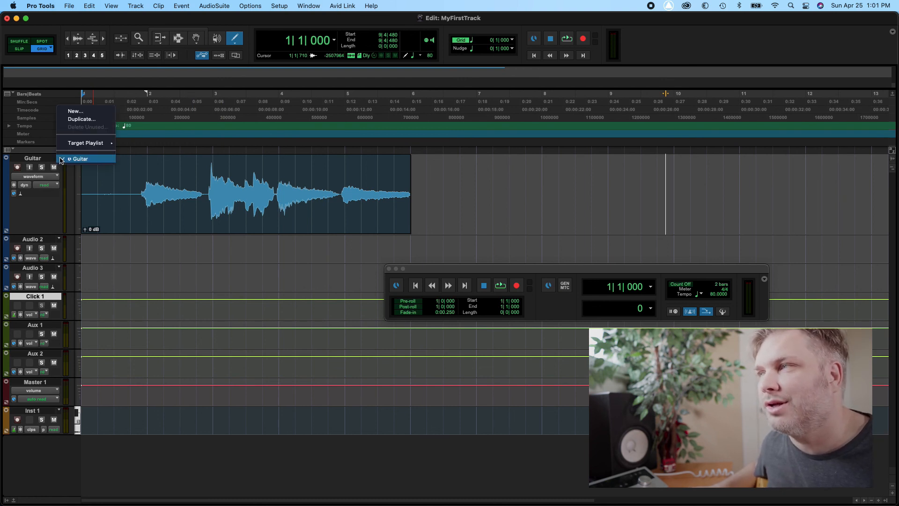
left_click(72, 114)
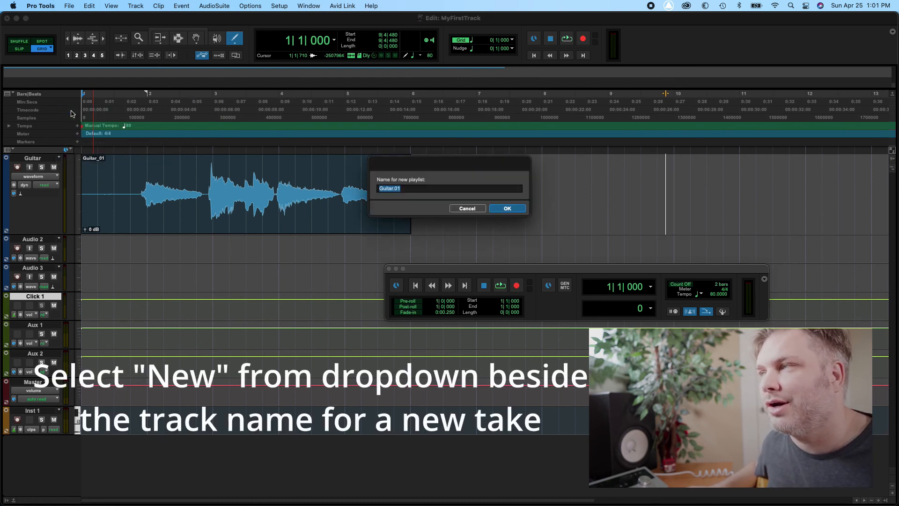
left_click(496, 211)
Record-enable the Guitar.01 track, record a second take of about five bars, and disarm the track
left_click(18, 168)
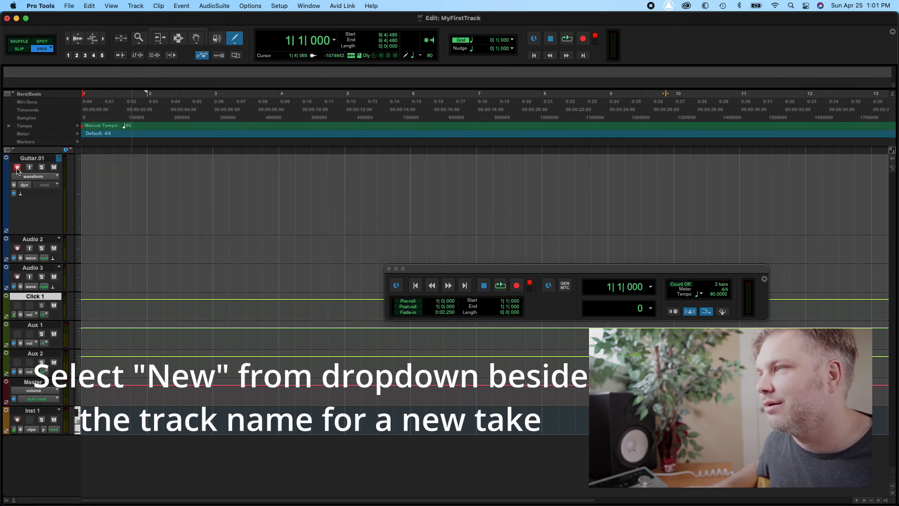
left_click(516, 287)
left_click(500, 286)
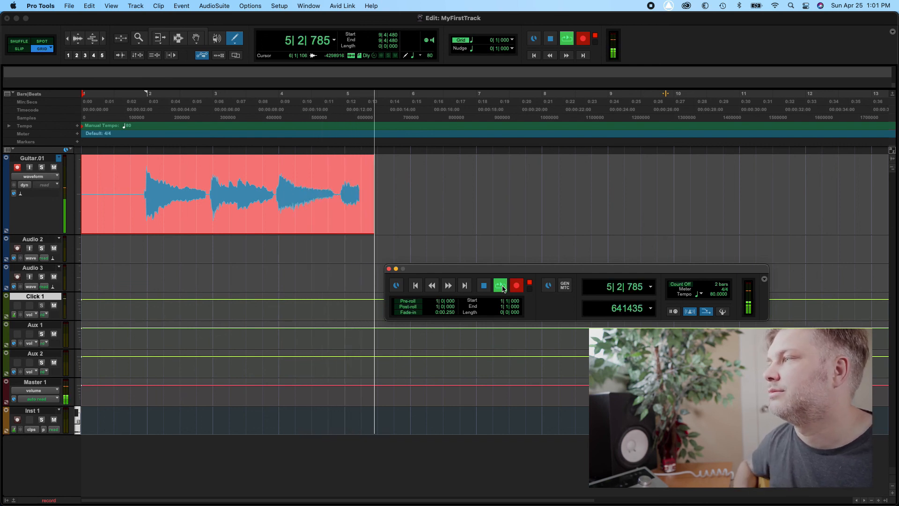
left_click(502, 289)
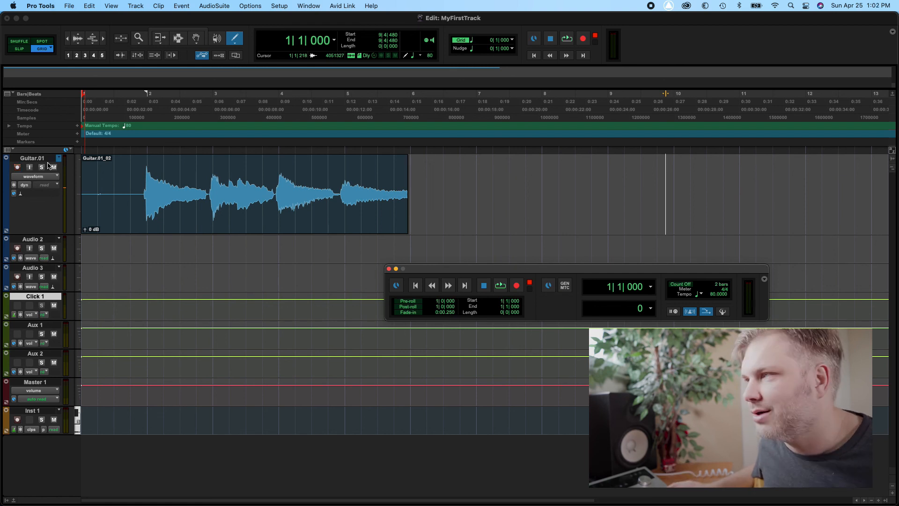
left_click(16, 168)
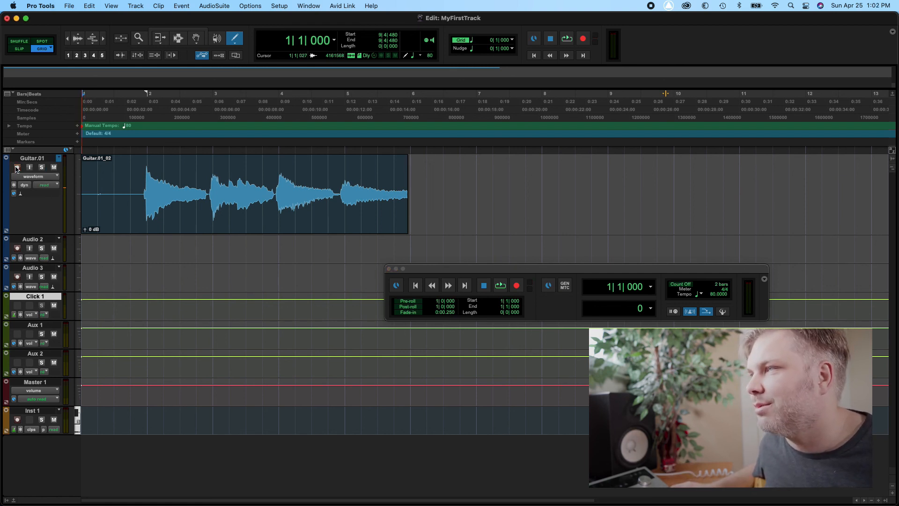
Switch between the Guitar and Guitar.01 playlists to compare the takes, leave Guitar active, and play it briefly
left_click(58, 159)
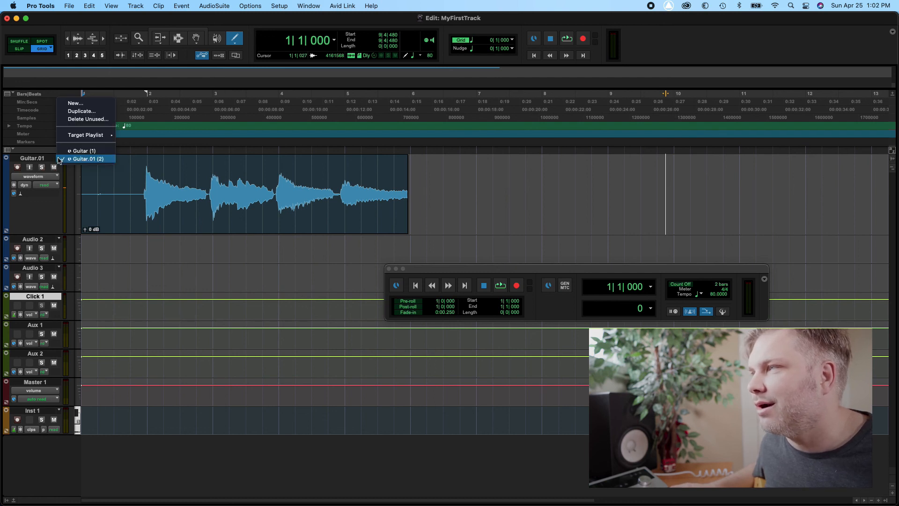
left_click(75, 151)
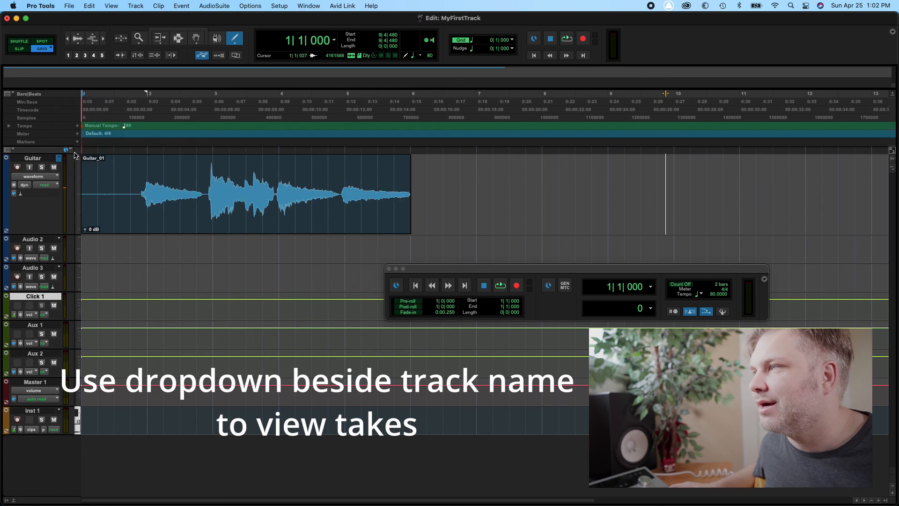
left_click(61, 159)
left_click(68, 166)
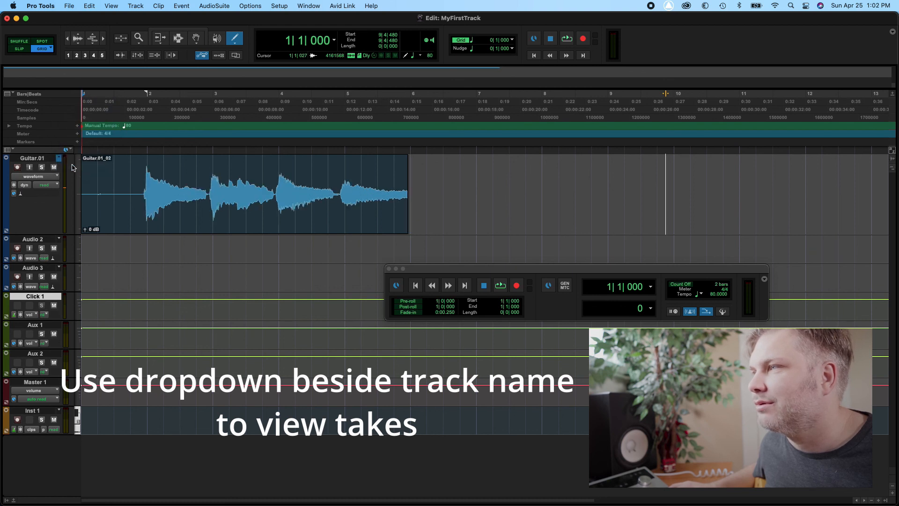
left_click(58, 160)
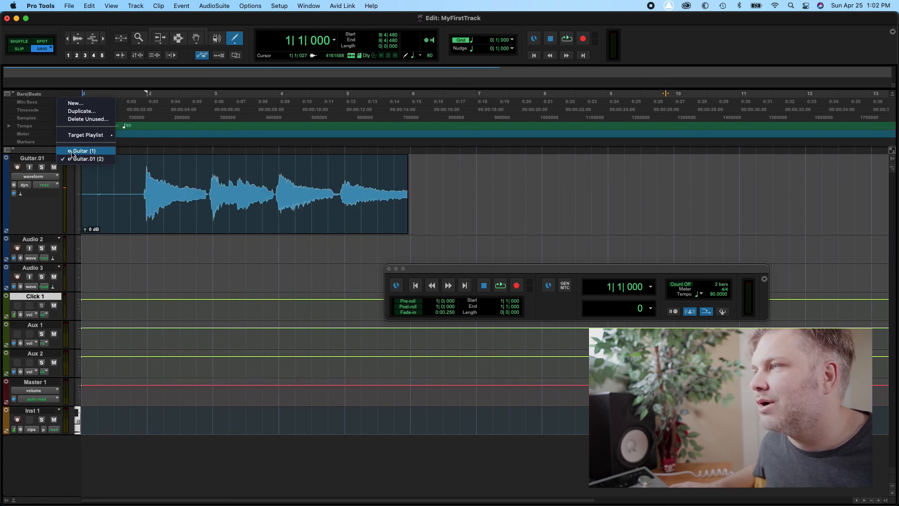
left_click(71, 151)
key("space")
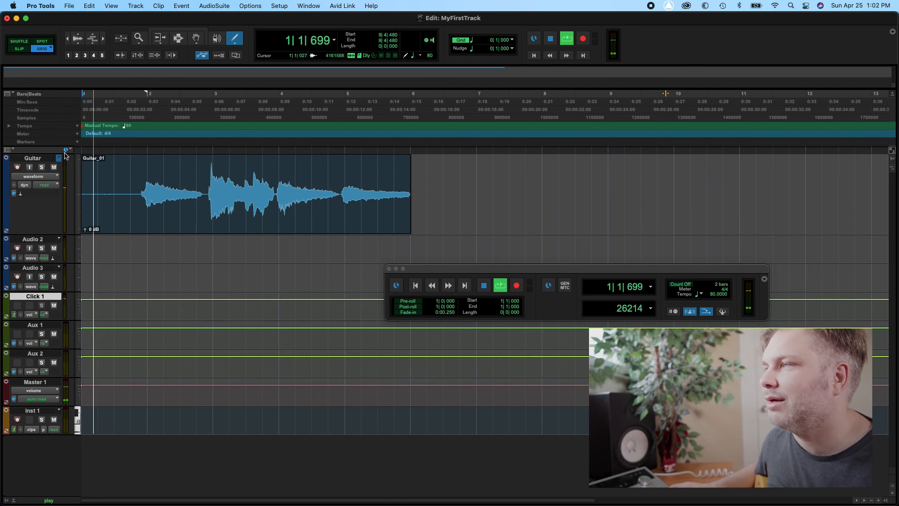
key("space")
left_click(59, 159)
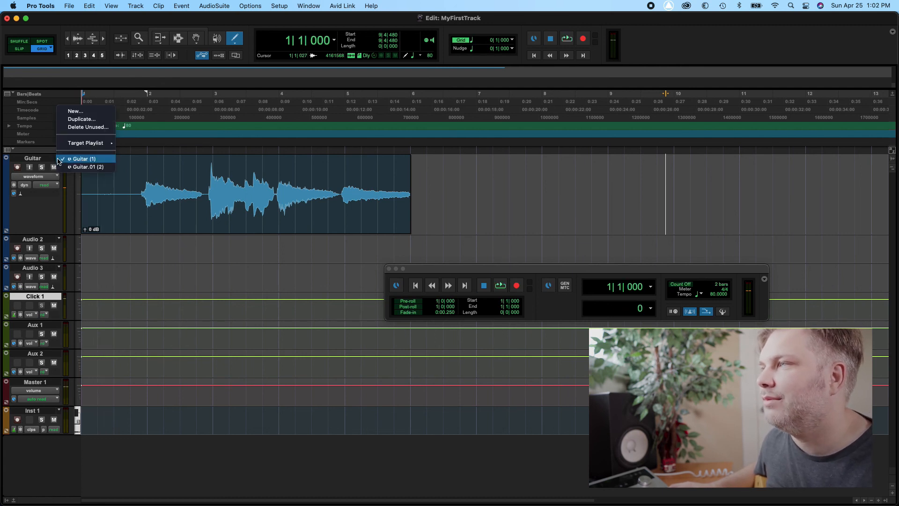
left_click(60, 195)
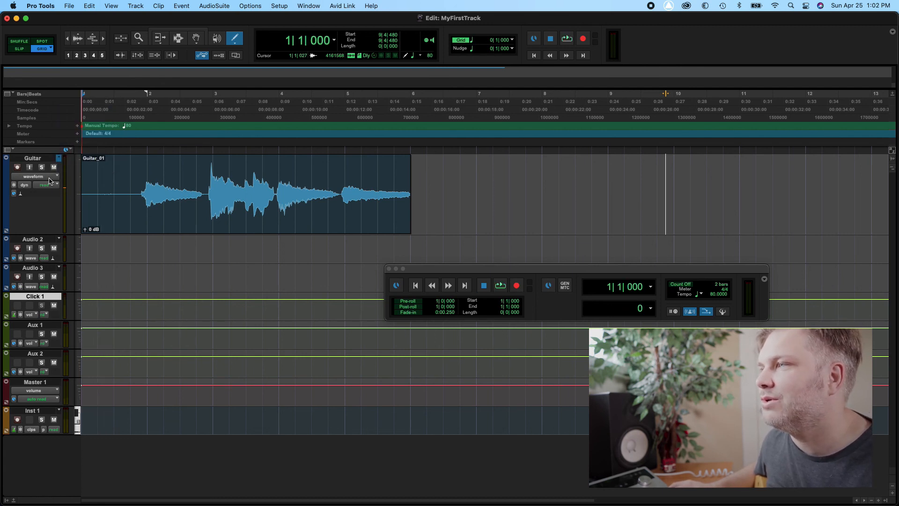
Show the Guitar track in playlists view to see both takes stacked, and return it to waveform view
left_click(55, 177)
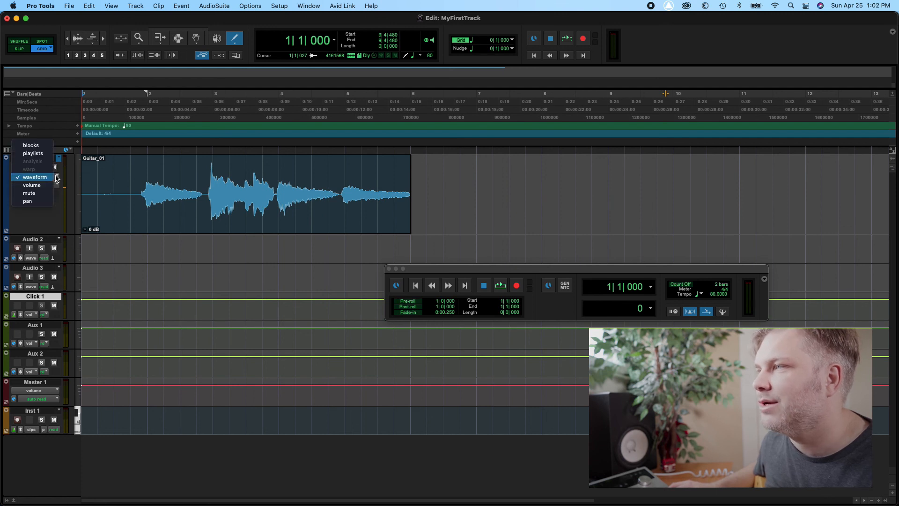
left_click(44, 155)
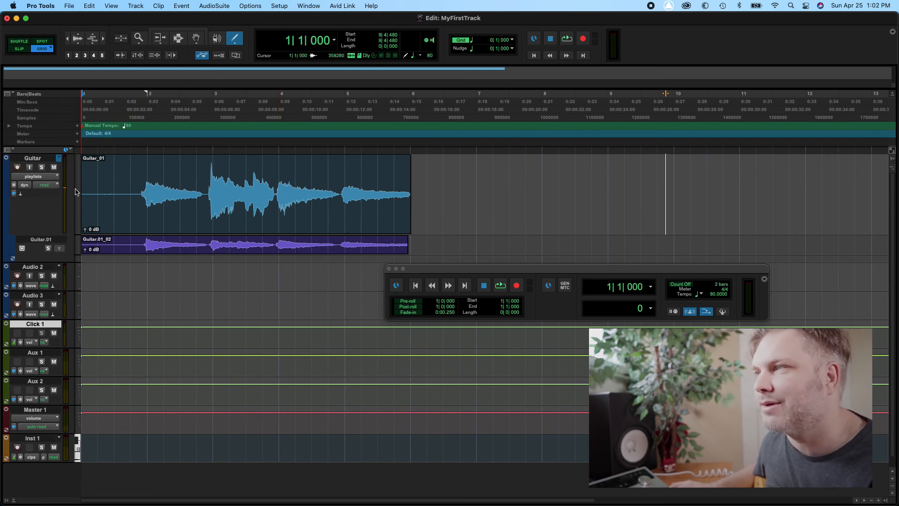
left_click(59, 159)
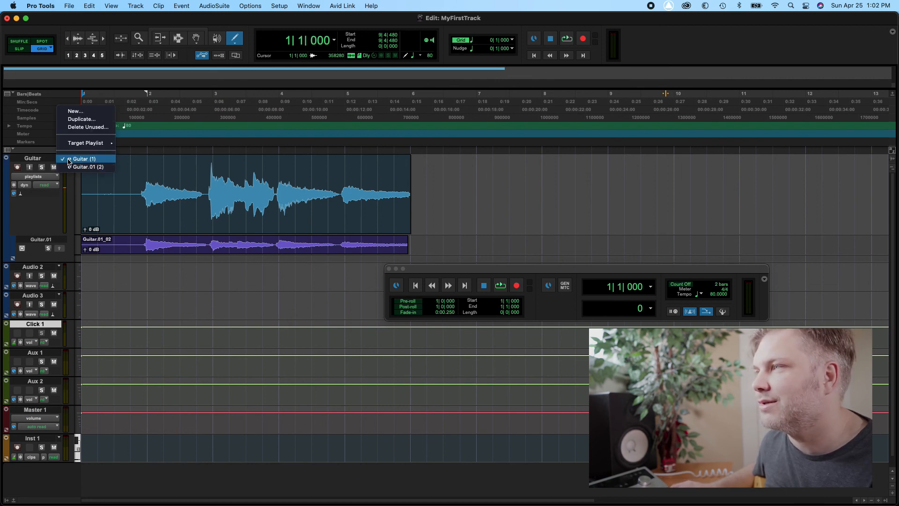
left_click(45, 179)
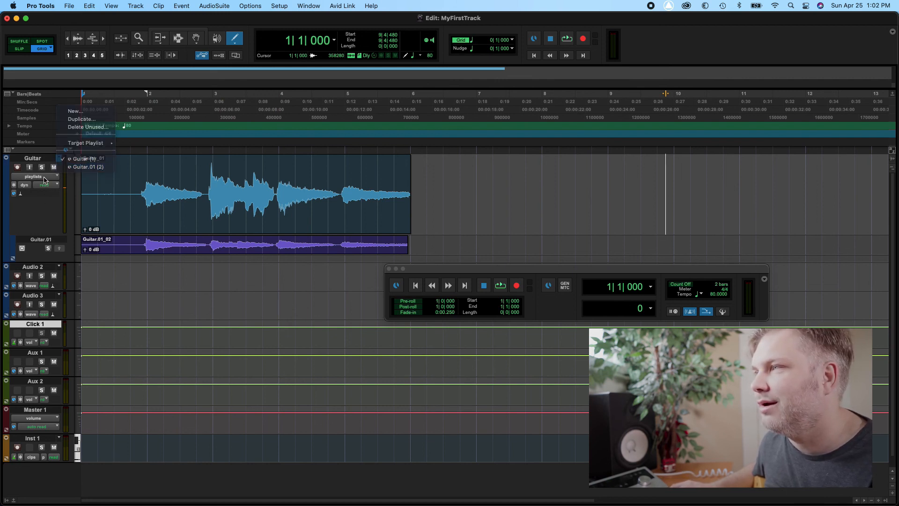
left_click(34, 200)
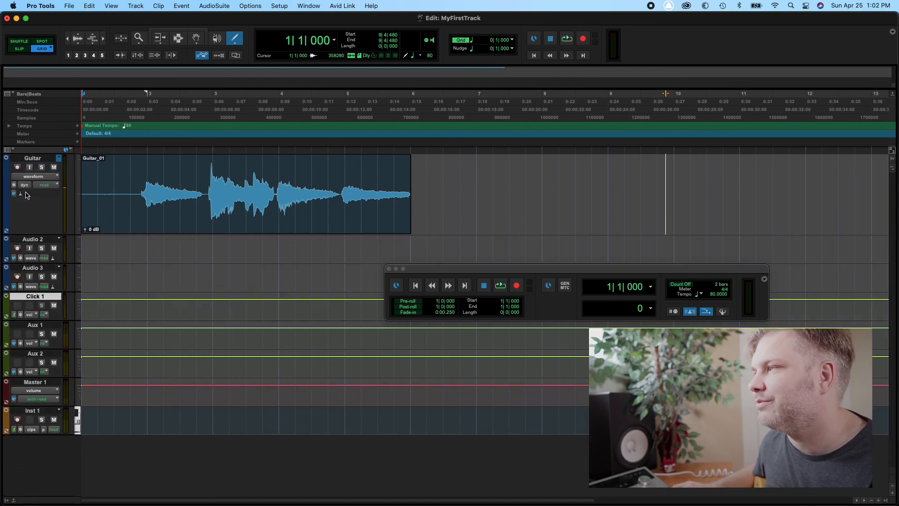